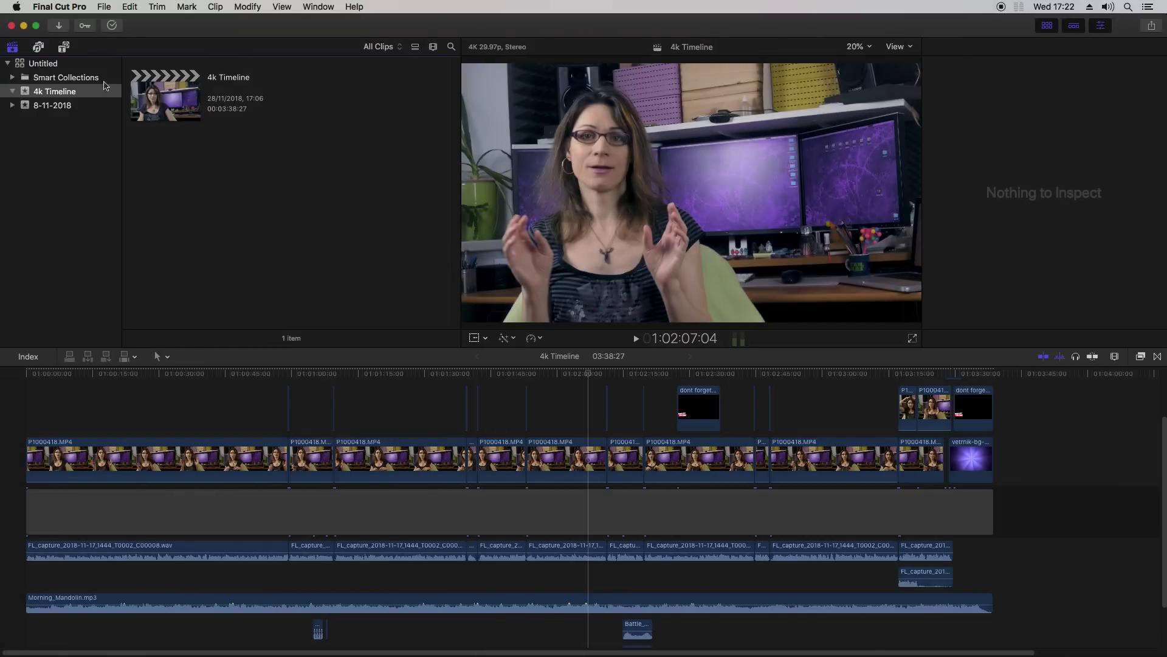
Check the Mac's processor, memory and graphics specifications, including the Graphics/Displays section of the System Report, and quit System Information
{"action": "left_click", "coordinate": [17, 8]}
{"action": "left_click", "coordinate": [36, 21]}
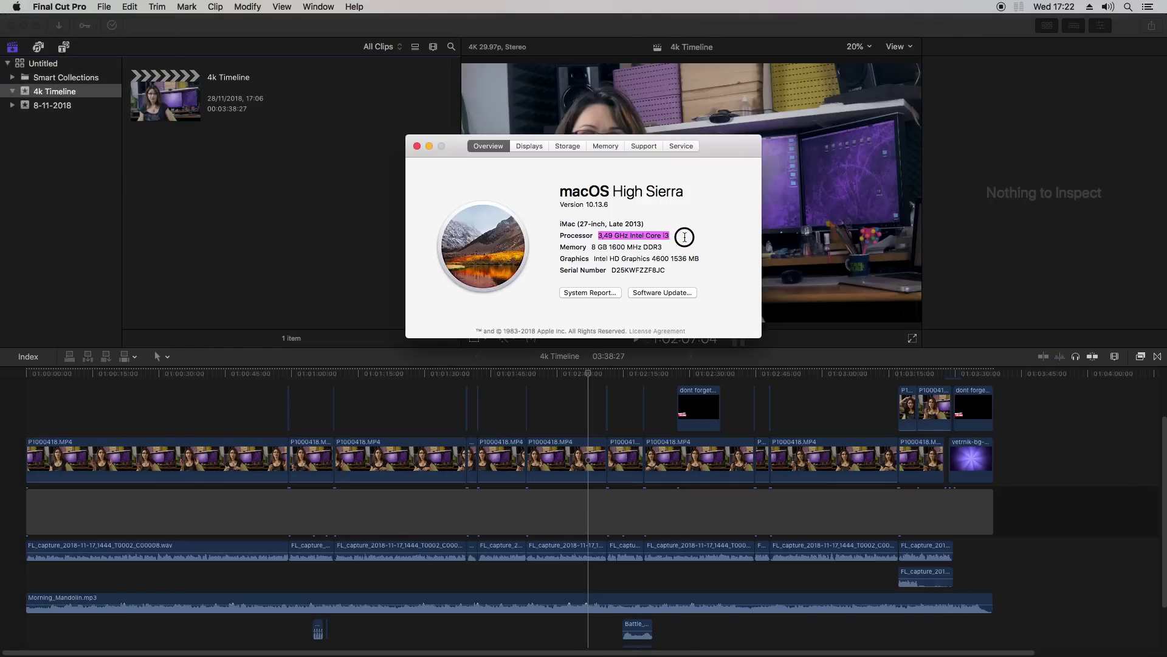
{"action": "left_click", "coordinate": [594, 246]}
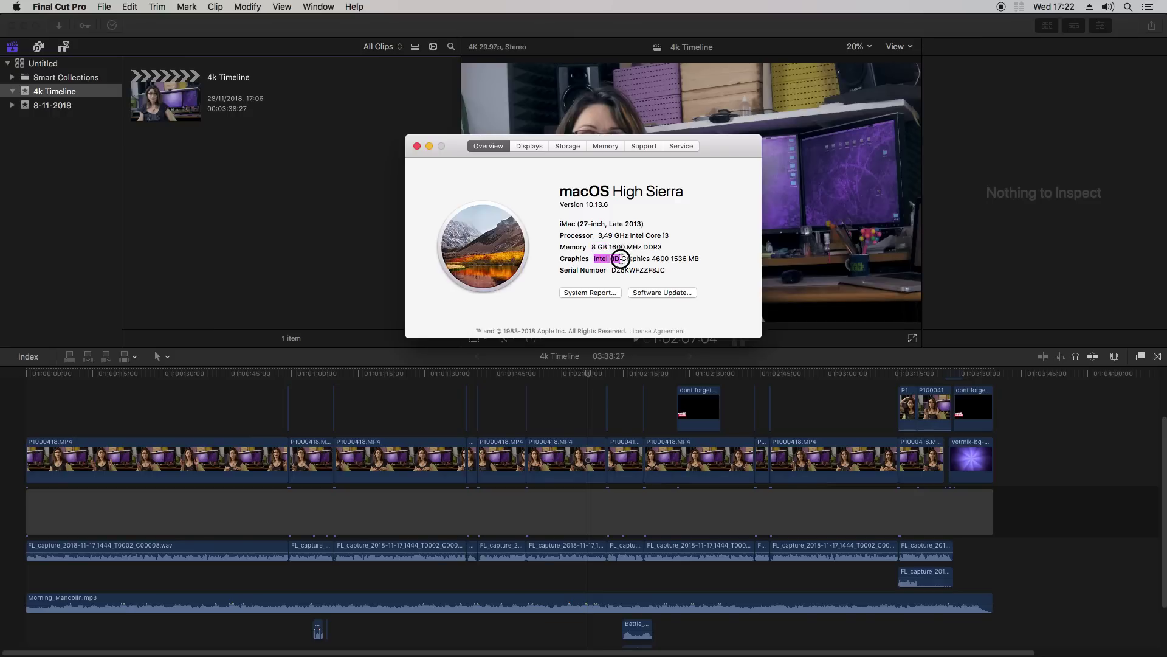
{"action": "left_click", "coordinate": [588, 294]}
{"action": "left_click", "coordinate": [418, 310]}
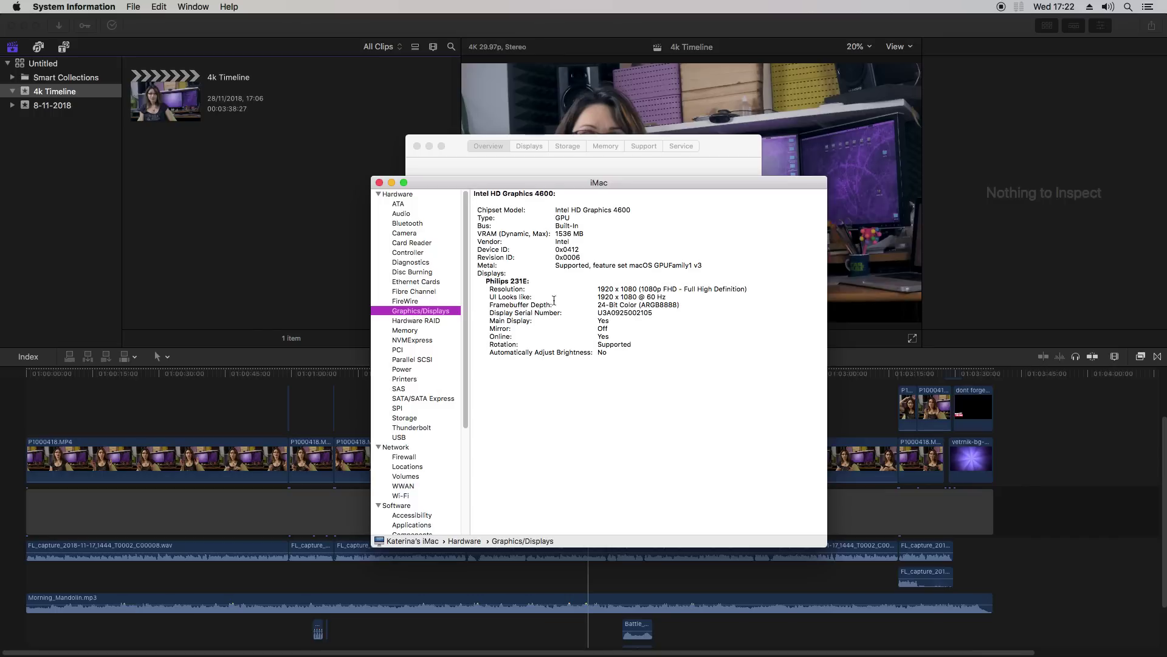
{"action": "left_click", "coordinate": [577, 195]}
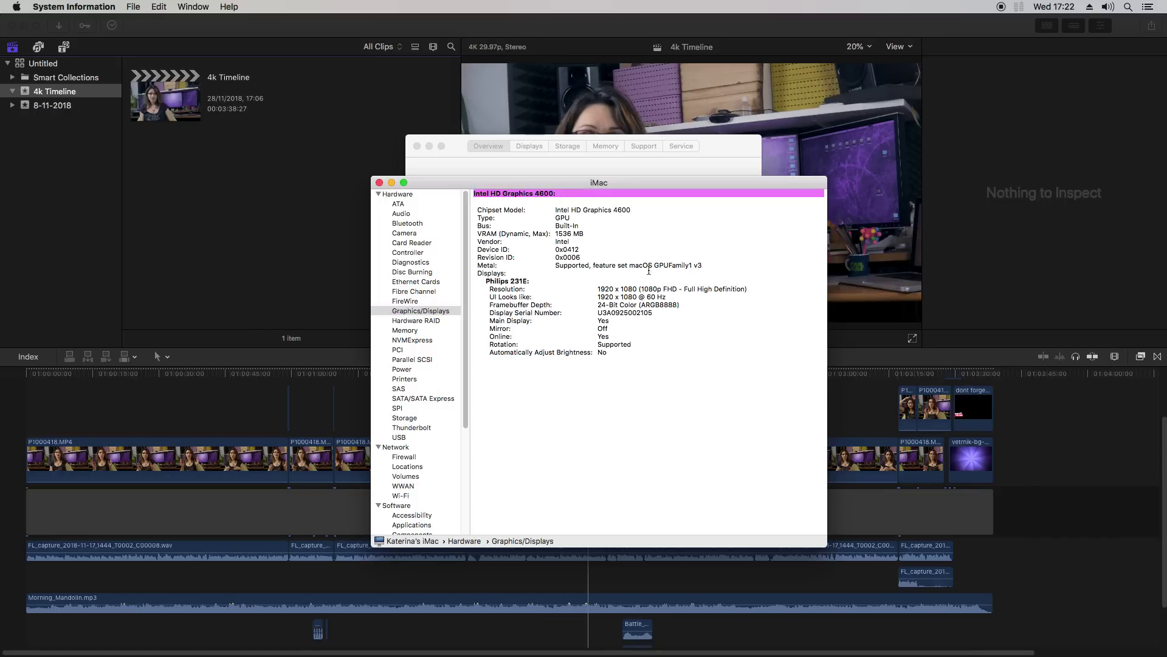
{"action": "left_click", "coordinate": [587, 297]}
{"action": "key", "text": "super+q"}
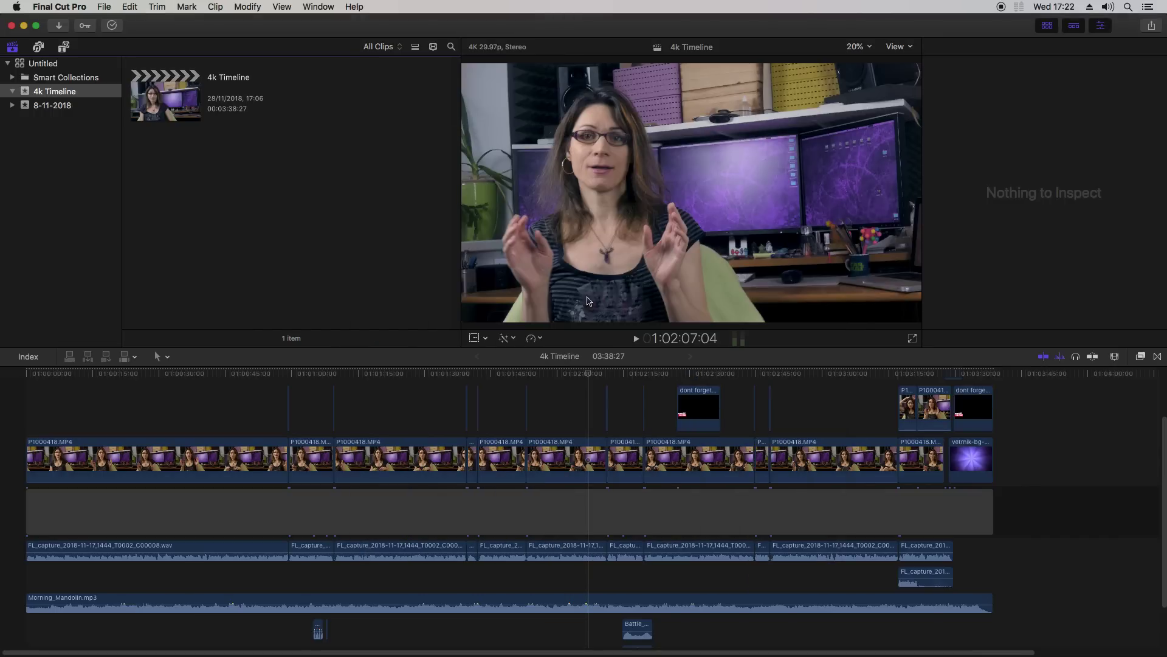
Check the background render option in the Final Cut Pro playback preferences and close the preferences
{"action": "left_click", "coordinate": [562, 375]}
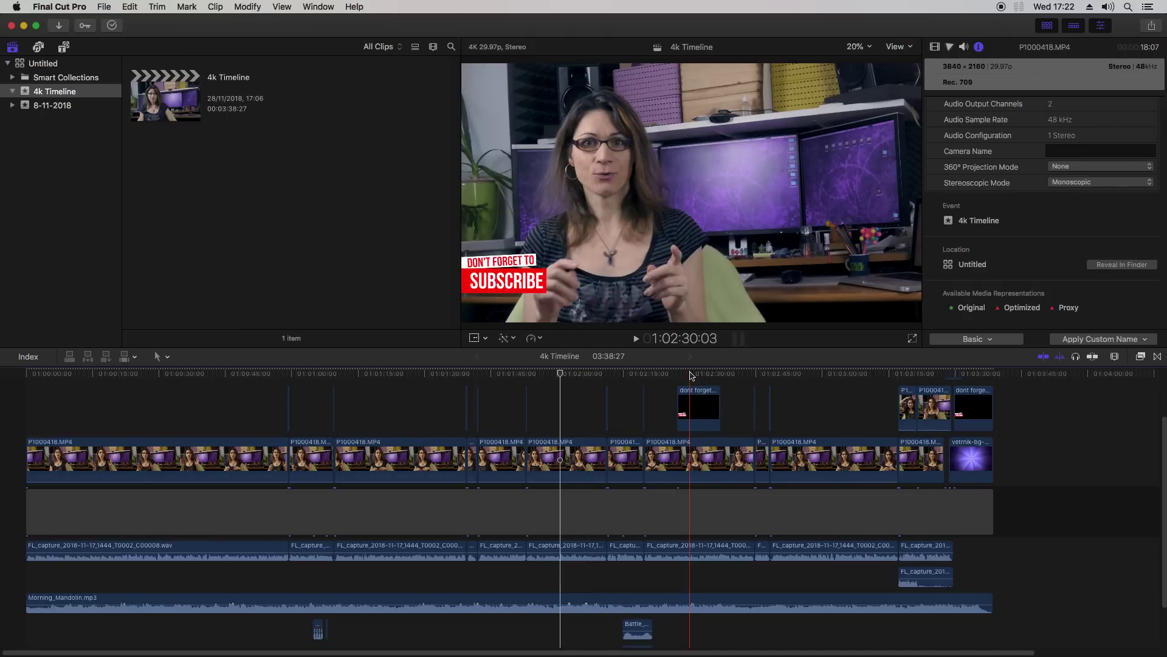
{"action": "left_click", "coordinate": [77, 5]}
{"action": "left_click", "coordinate": [67, 41]}
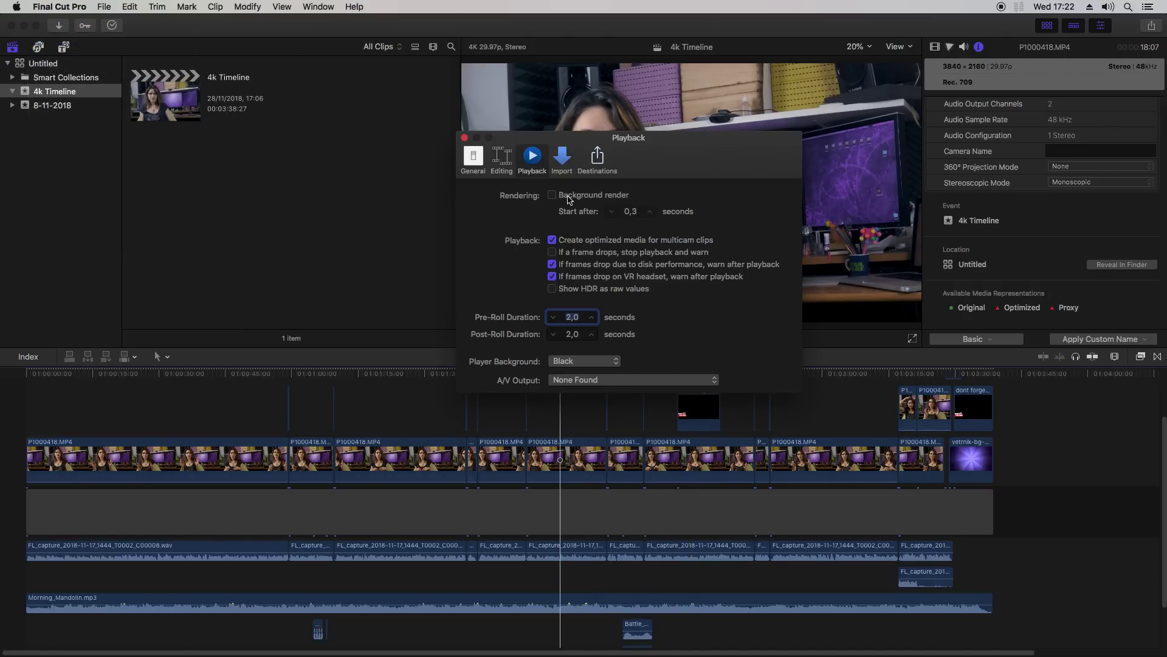
{"action": "left_click", "coordinate": [464, 139]}
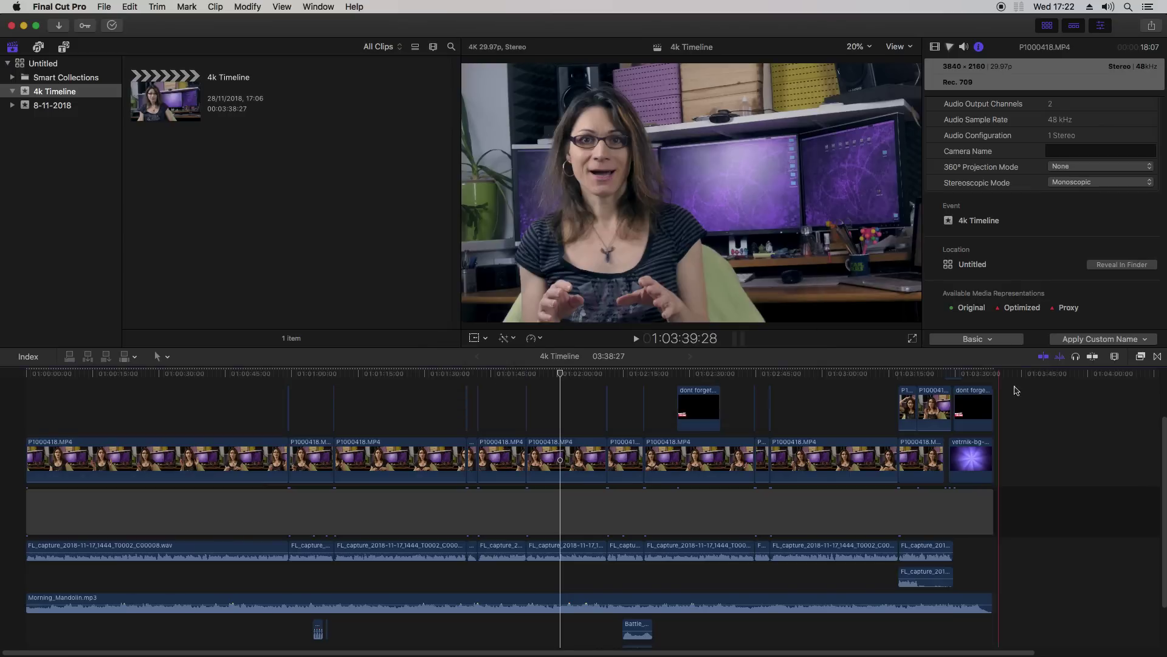
Select all clips in the timeline and check the viewer's quality and media playback options
{"action": "key", "text": "super+a"}
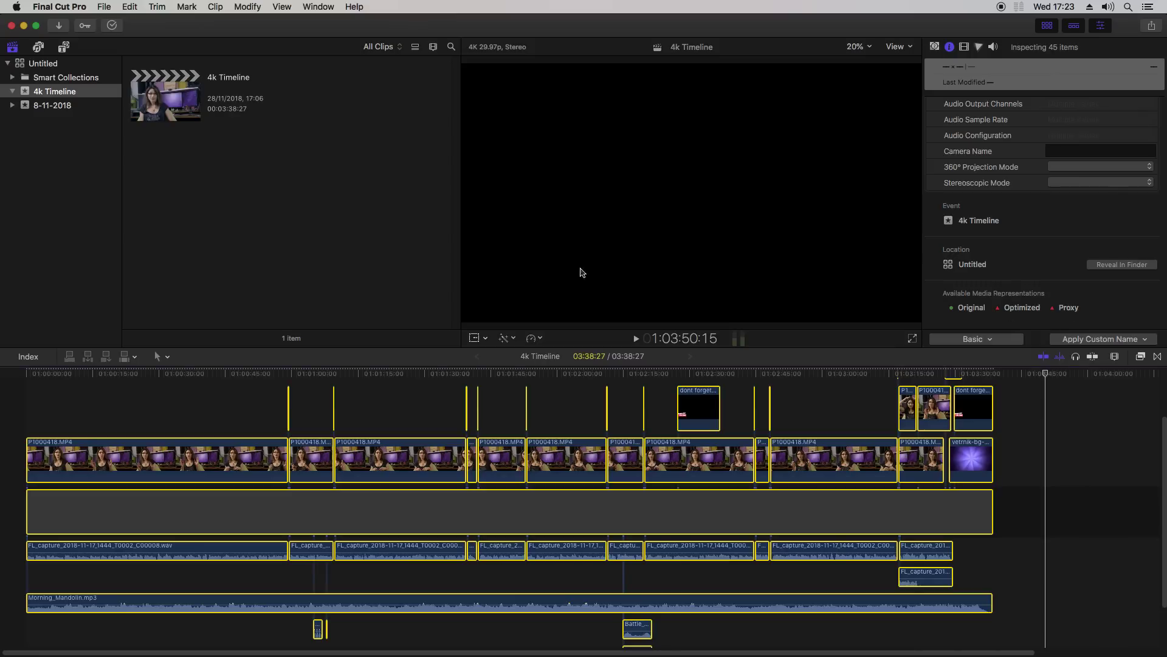
{"action": "left_click", "coordinate": [362, 373]}
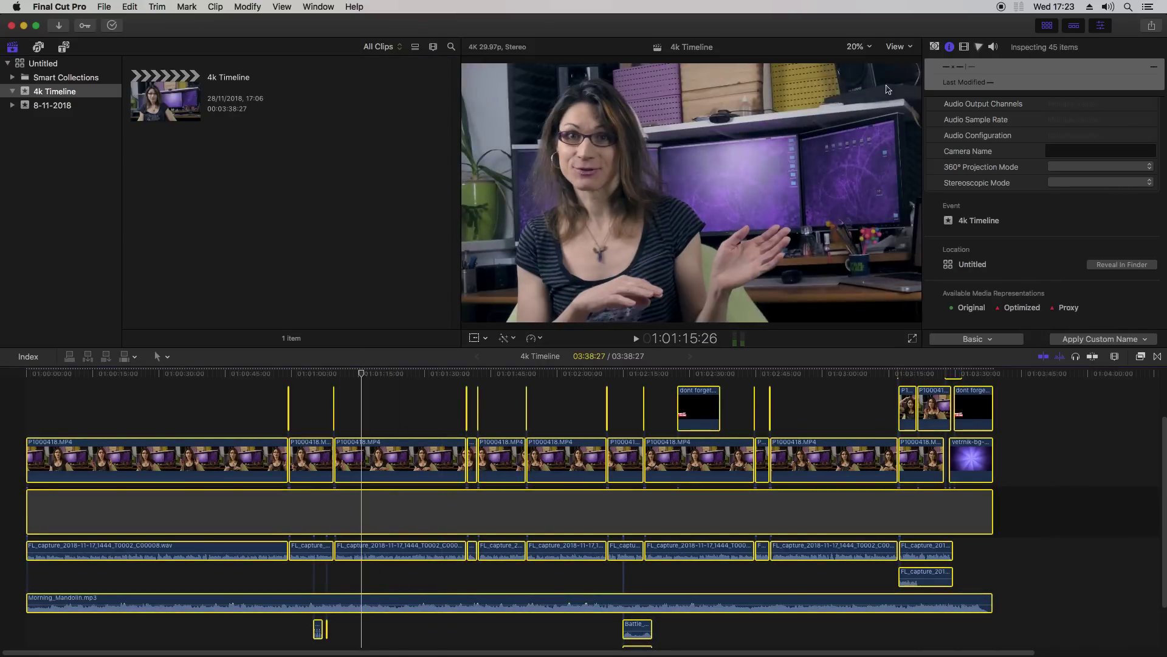
{"action": "left_click", "coordinate": [898, 46]}
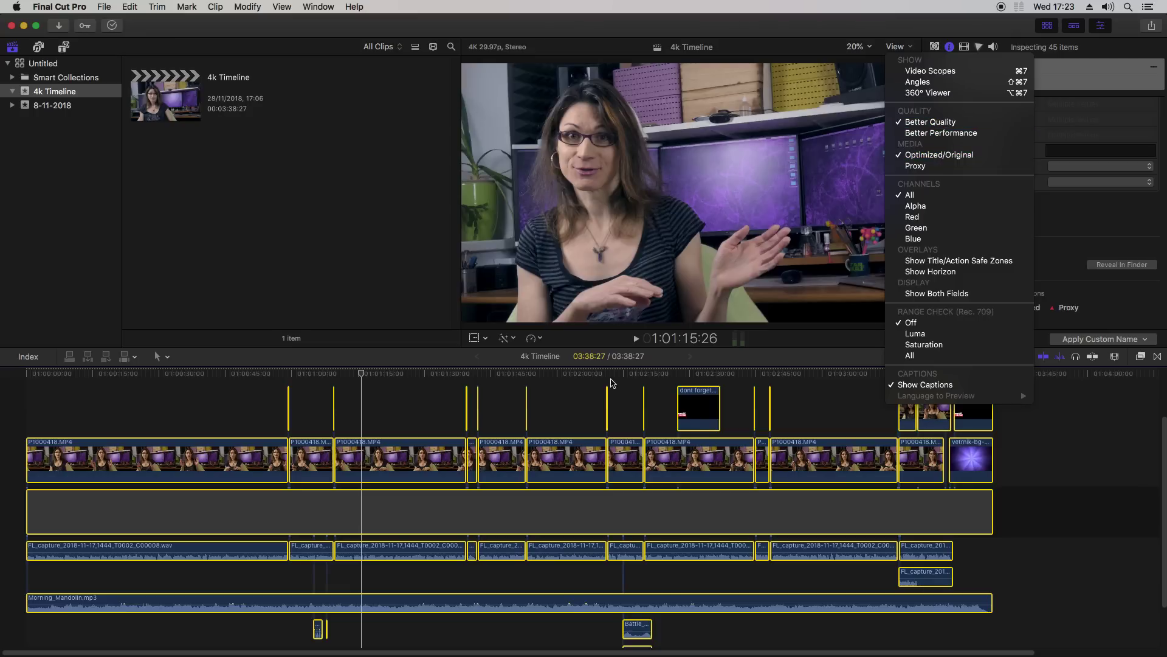
{"action": "left_click", "coordinate": [638, 373]}
Preview the footage at several different points along the 4k Timeline project
{"action": "left_click", "coordinate": [222, 372]}
{"action": "left_click", "coordinate": [859, 373]}
{"action": "left_click", "coordinate": [632, 373]}
{"action": "left_click", "coordinate": [496, 372]}
{"action": "left_click", "coordinate": [714, 373]}
{"action": "left_click", "coordinate": [842, 373]}
{"action": "left_click", "coordinate": [486, 372]}
Inspect the format details of the 4k Timeline project and of several P1000418.MP4 clips in the timeline
{"action": "left_click", "coordinate": [166, 95]}
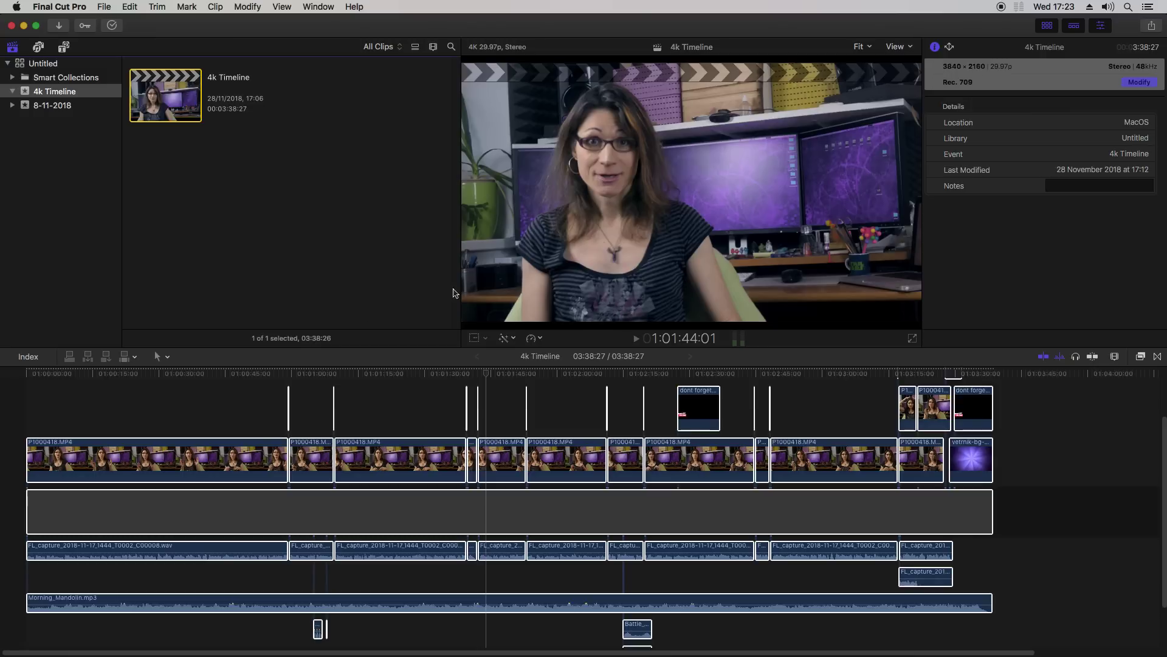
{"action": "left_click", "coordinate": [255, 459]}
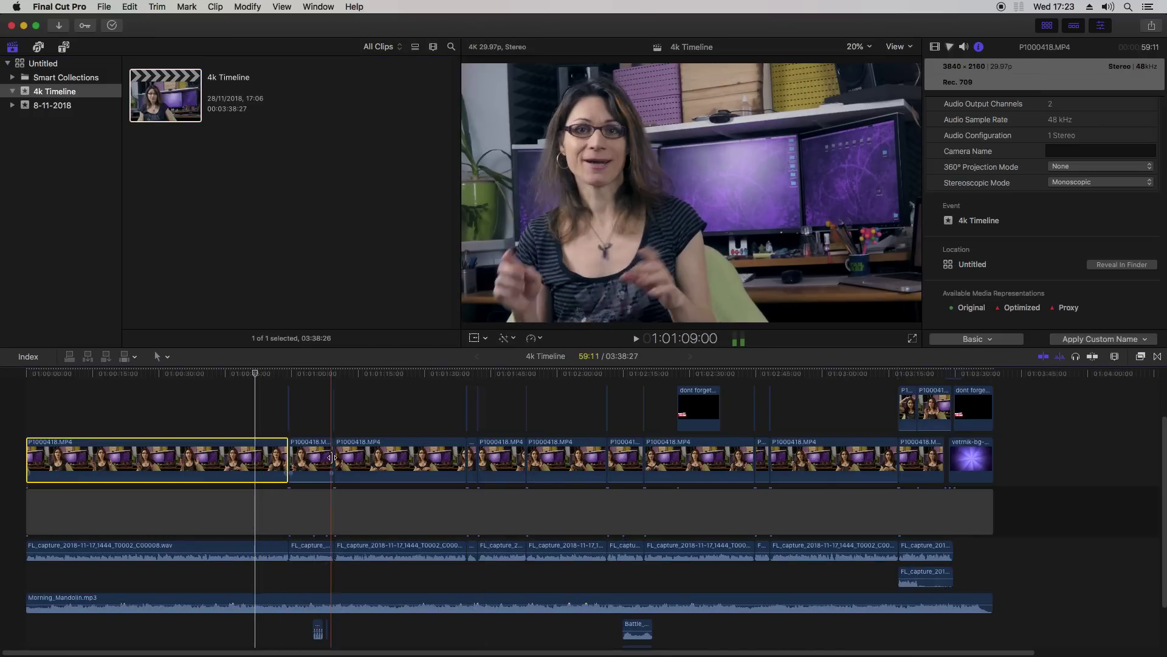
{"action": "left_click", "coordinate": [387, 453]}
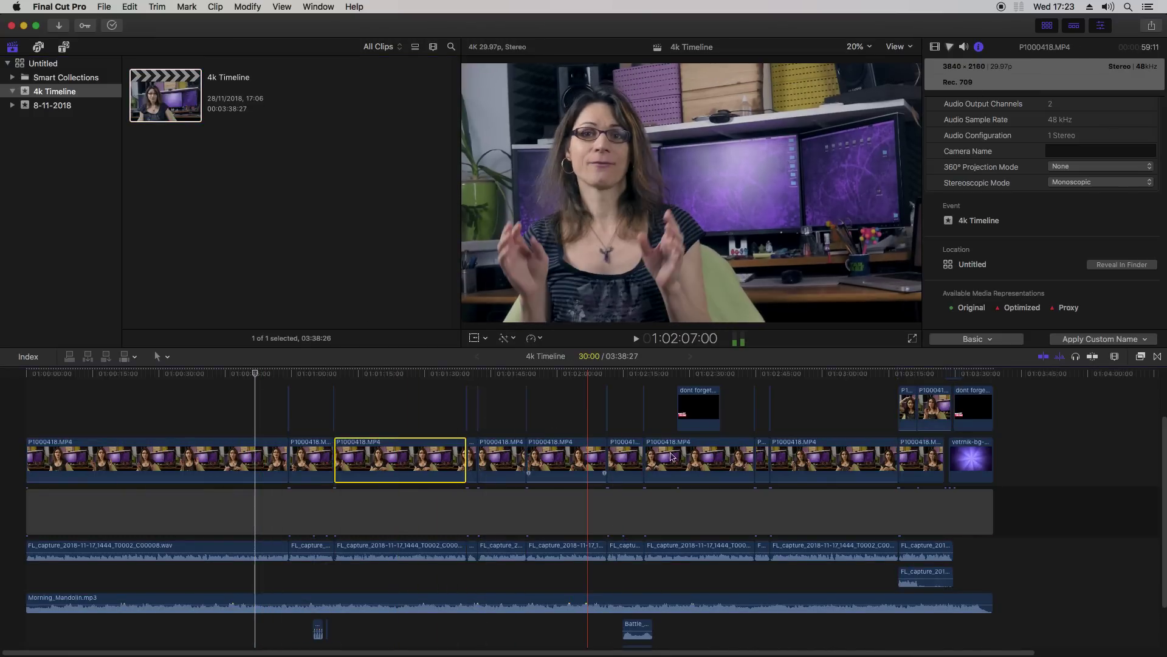
{"action": "left_click", "coordinate": [797, 459]}
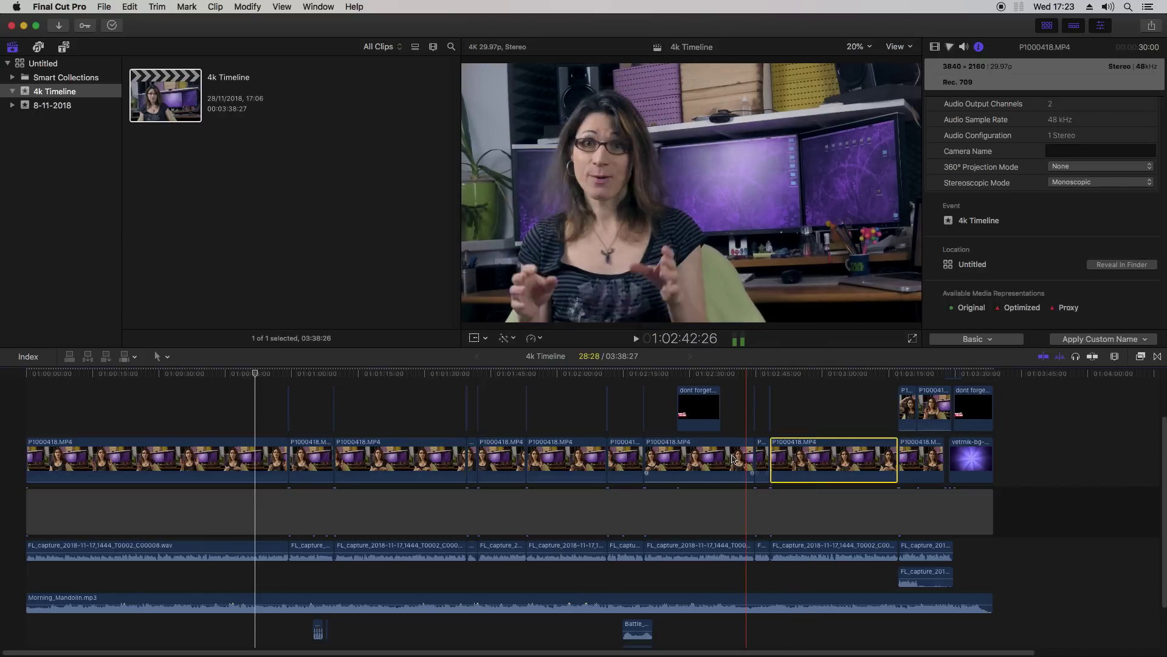
{"action": "left_click", "coordinate": [704, 450]}
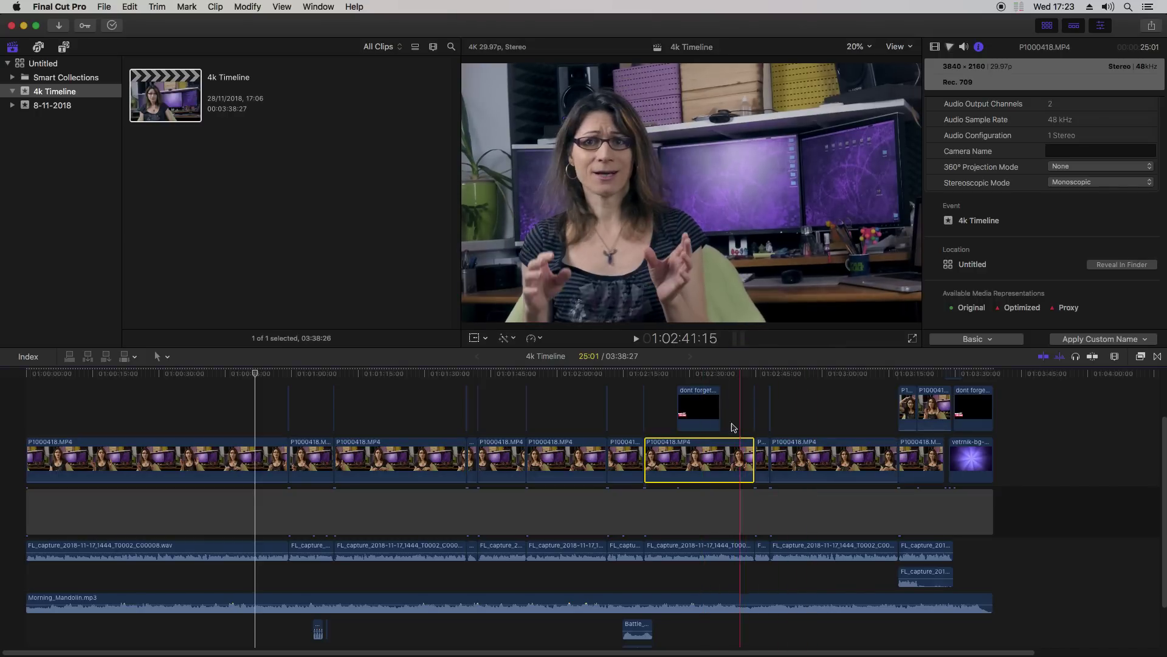
Bring Activity Monitor's CPU History and GPU History windows over the timeline and return to Final Cut Pro
{"action": "key", "text": "super+Tab"}
{"action": "key", "text": "super+Tab"}
{"action": "key", "text": "super+Tab"}
{"action": "key", "text": "super+Tab"}
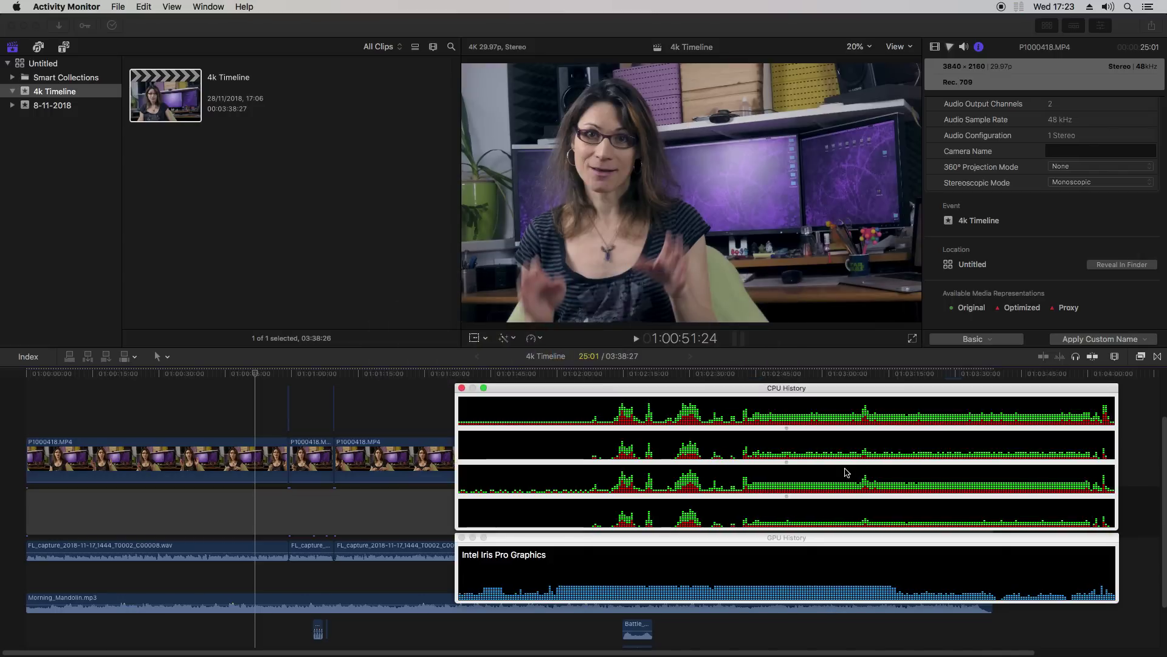
{"action": "left_click", "coordinate": [268, 383]}
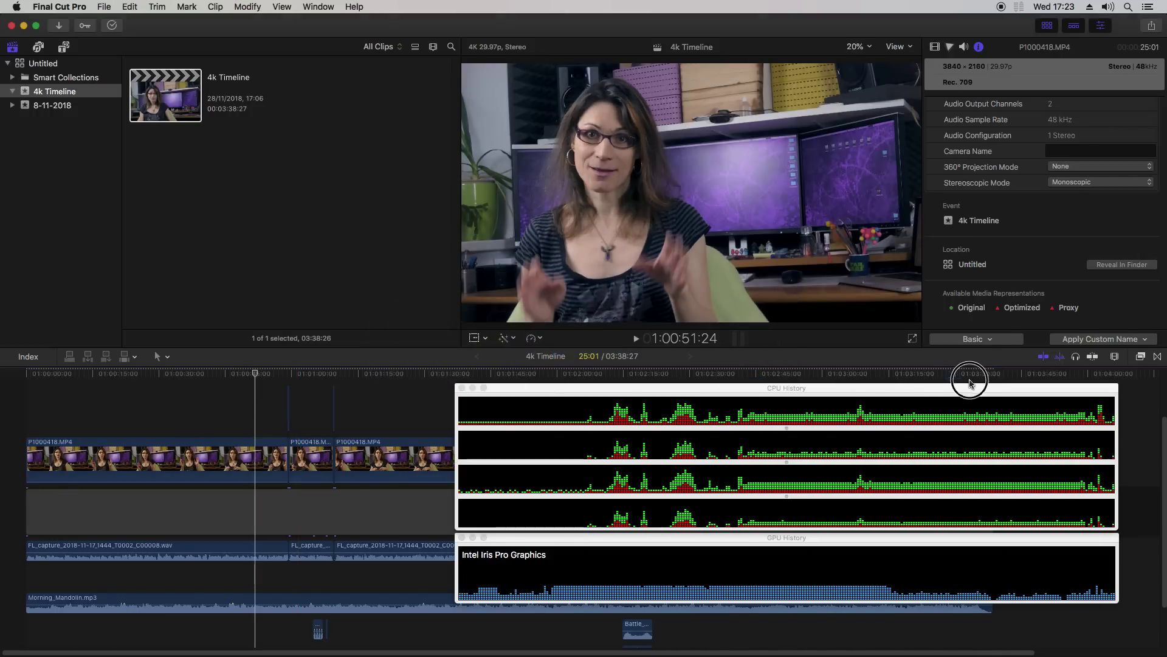
Examine the Color Board corrections on the first and third P1000418.MP4 clips of the timeline
{"action": "left_click", "coordinate": [665, 374]}
{"action": "left_click", "coordinate": [233, 464]}
{"action": "left_click", "coordinate": [950, 47]}
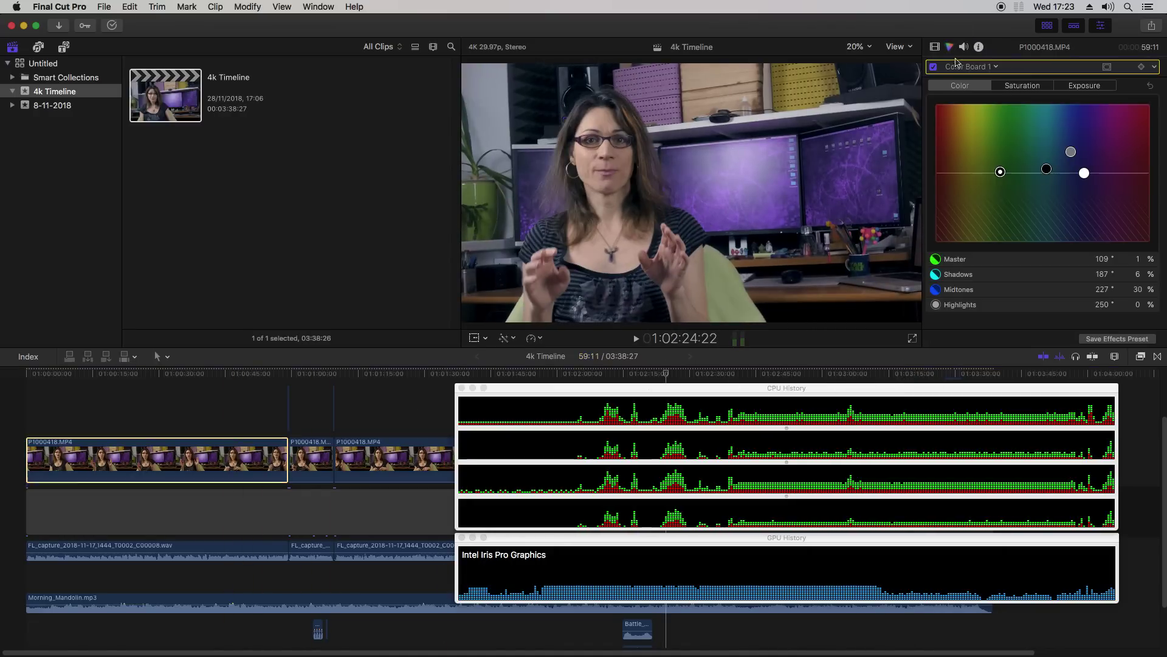
{"action": "left_click", "coordinate": [399, 449]}
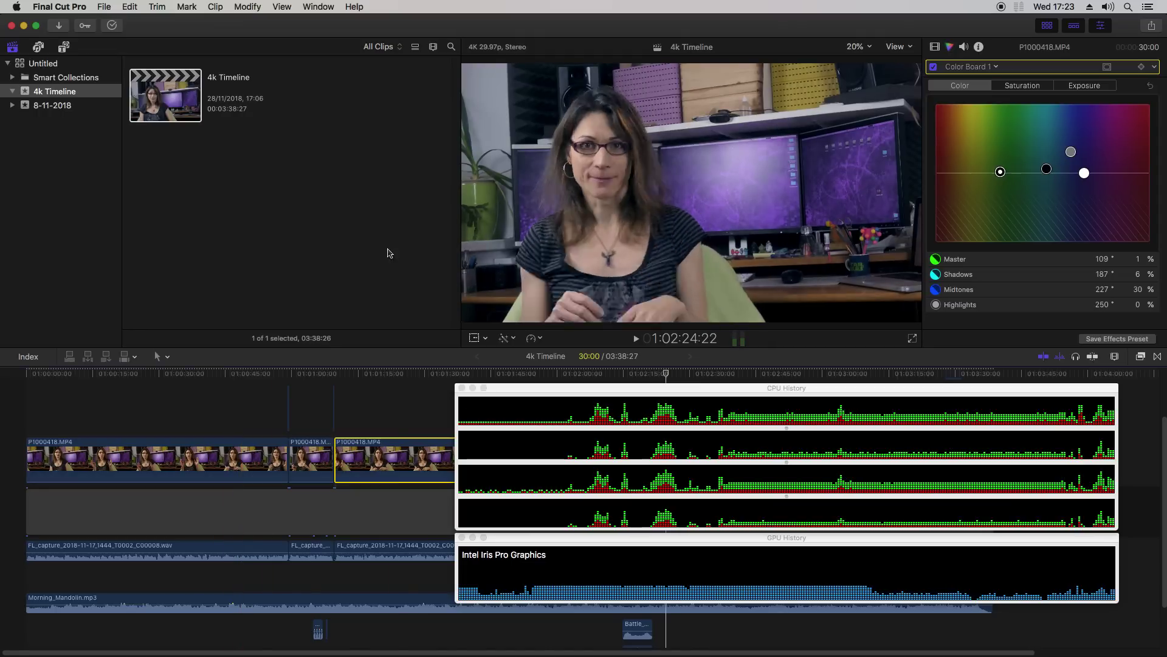
Start a Master File export of the project and keep H.264 as the video codec in its settings
{"action": "left_click", "coordinate": [1153, 26]}
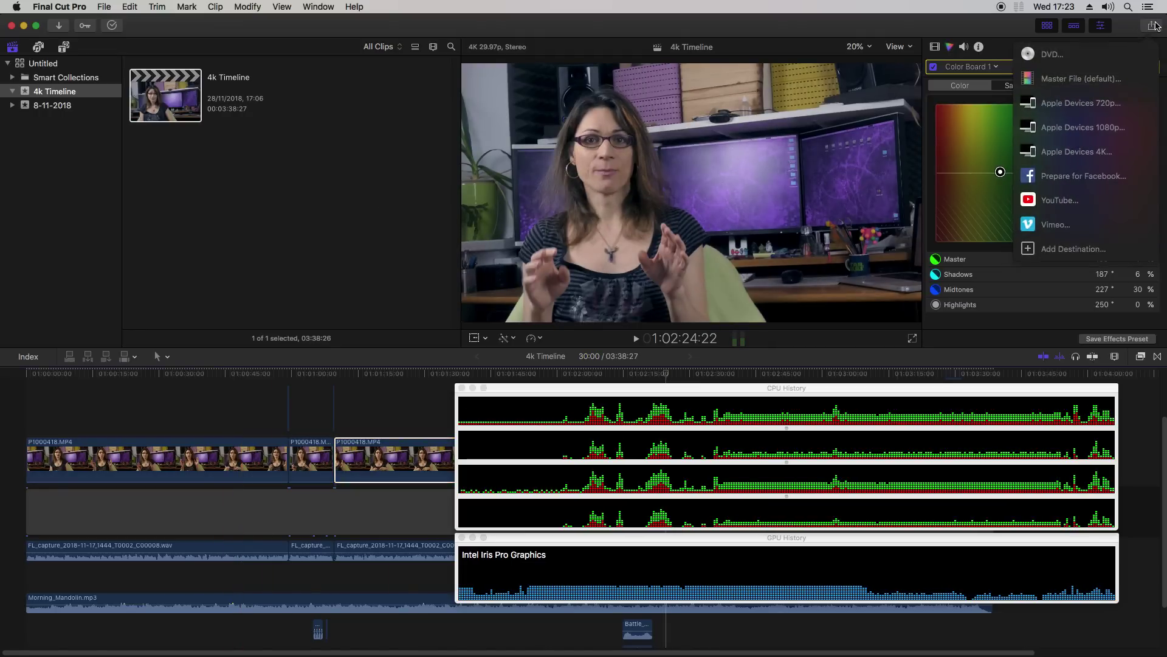
{"action": "left_click", "coordinate": [1086, 81]}
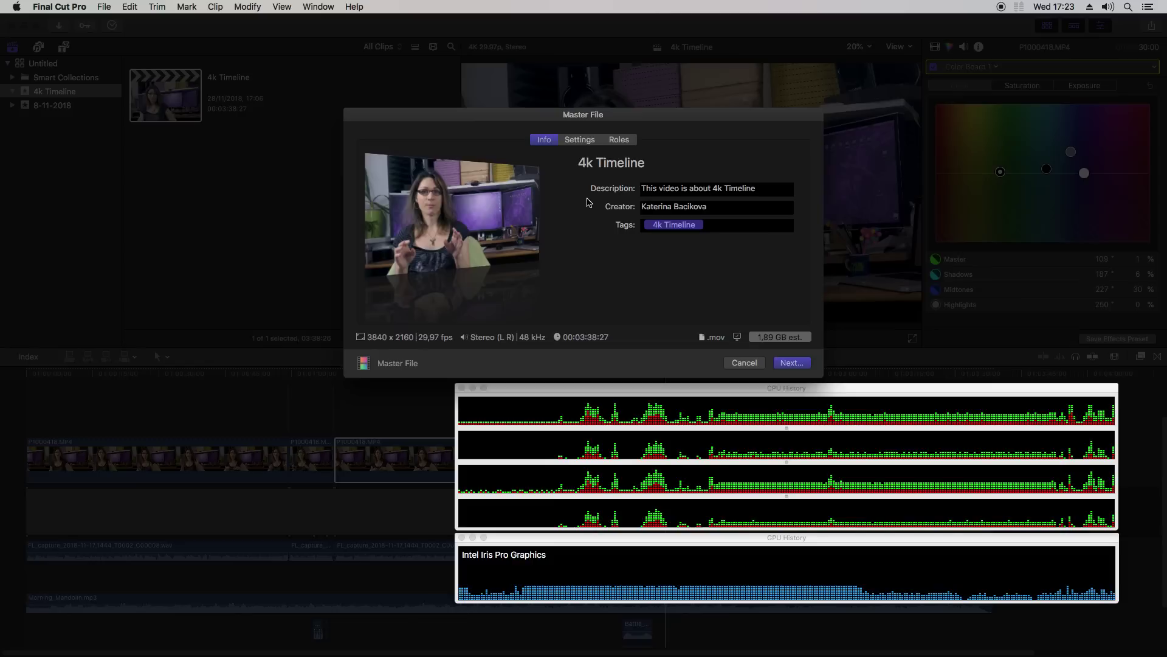
{"action": "left_click", "coordinate": [579, 141]}
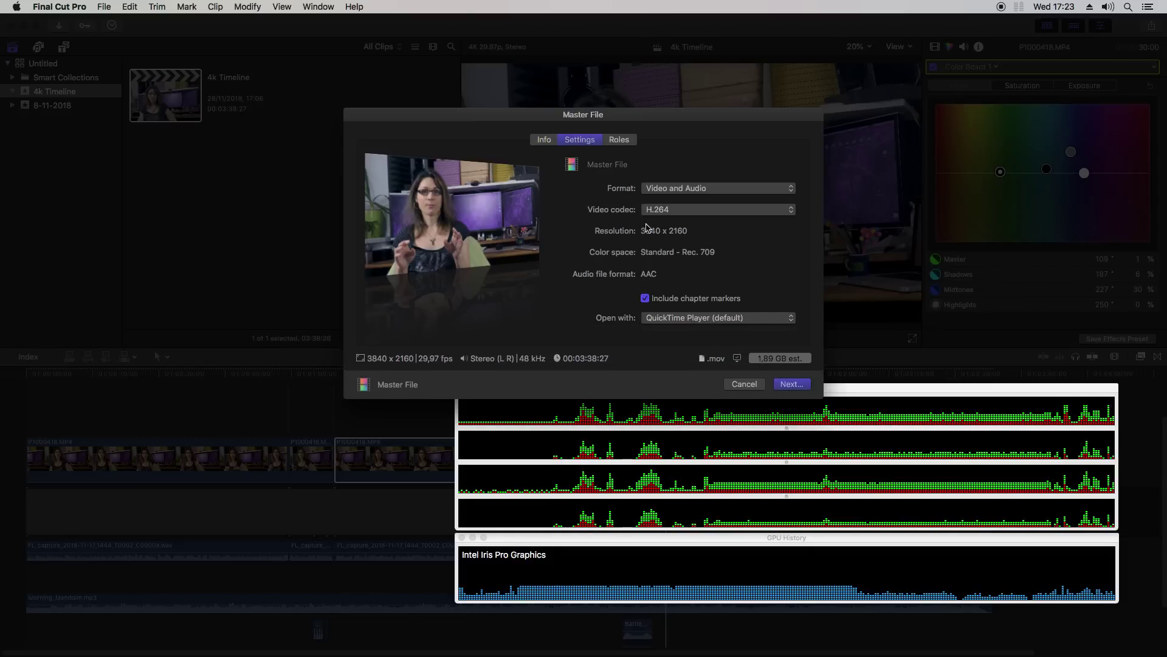
{"action": "left_click", "coordinate": [718, 209]}
{"action": "left_click", "coordinate": [718, 209]}
{"action": "mouse_move", "coordinate": [740, 358]}
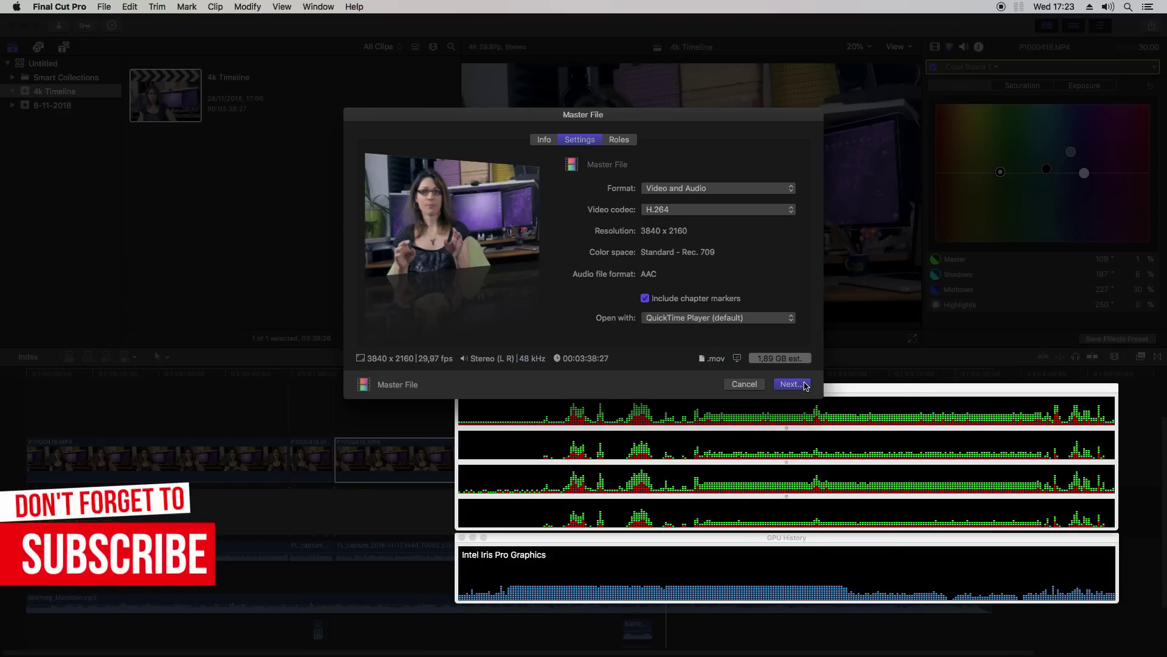
Save the export to the Desktop as "4k Timeline - FCPX test"
{"action": "left_click", "coordinate": [792, 383]}
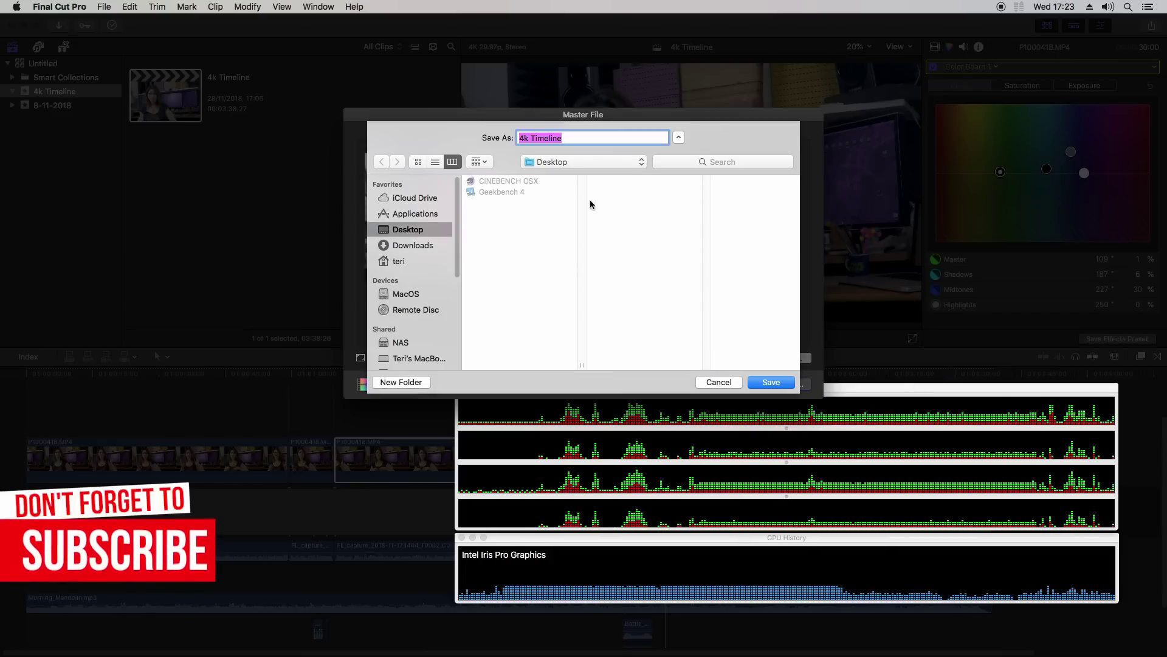
{"action": "left_click", "coordinate": [585, 141]}
{"action": "type", "text": "- FCPX test"}
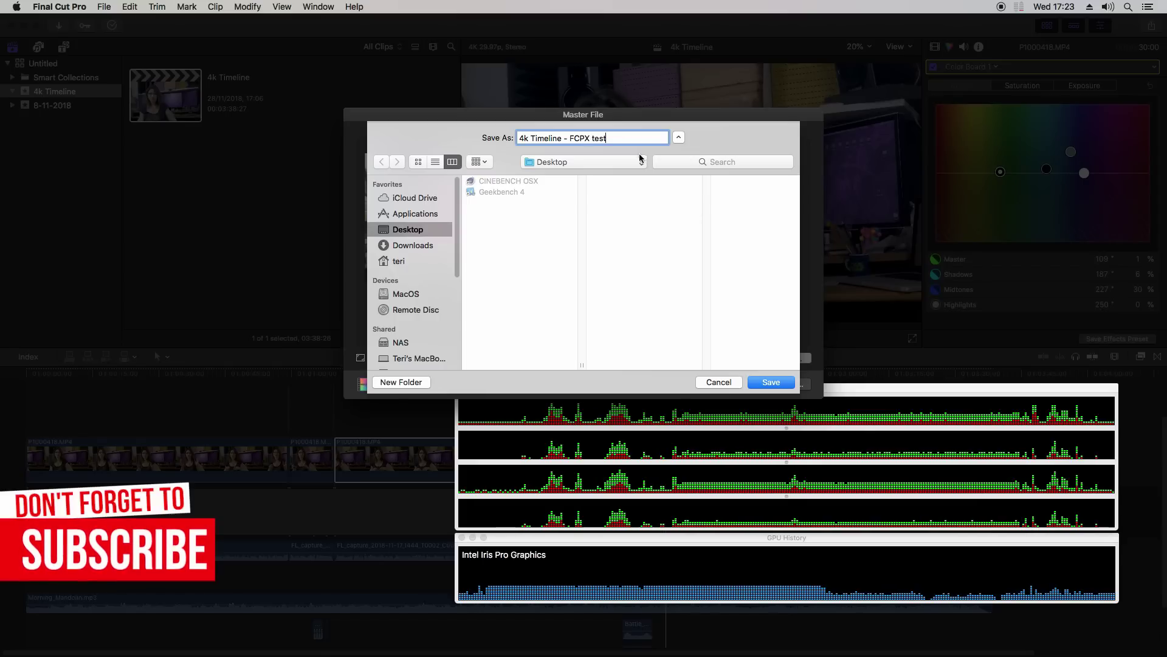
{"action": "key", "text": "Return"}
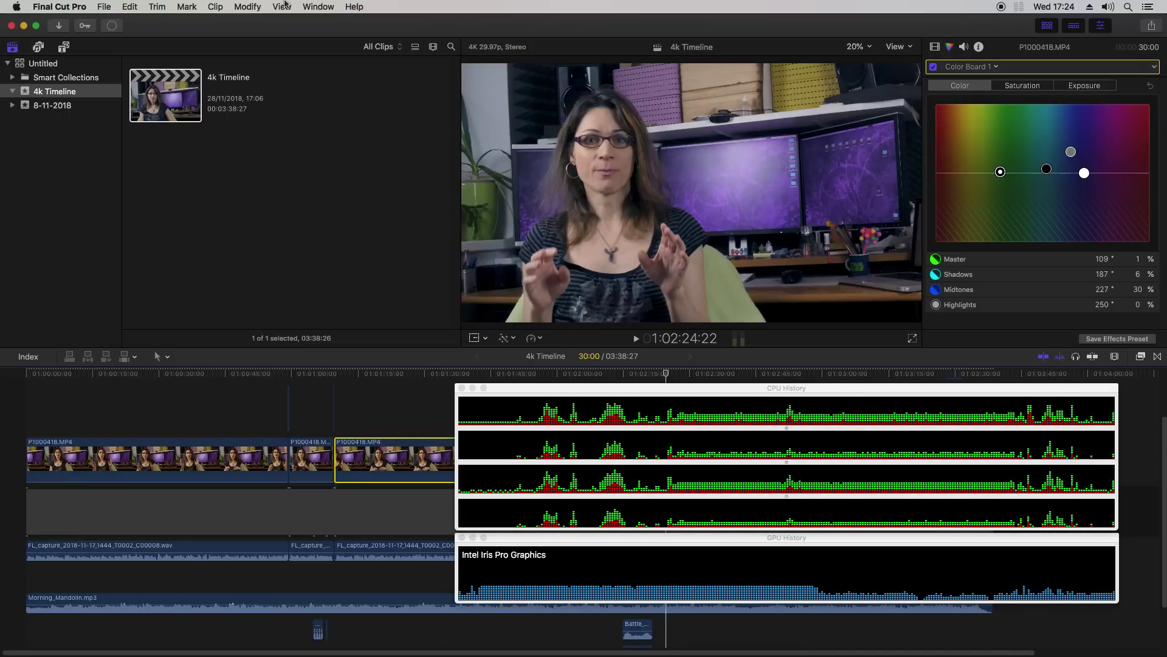
Show the Background Tasks window and expand the Sharing task to monitor the export
{"action": "left_click", "coordinate": [318, 6]}
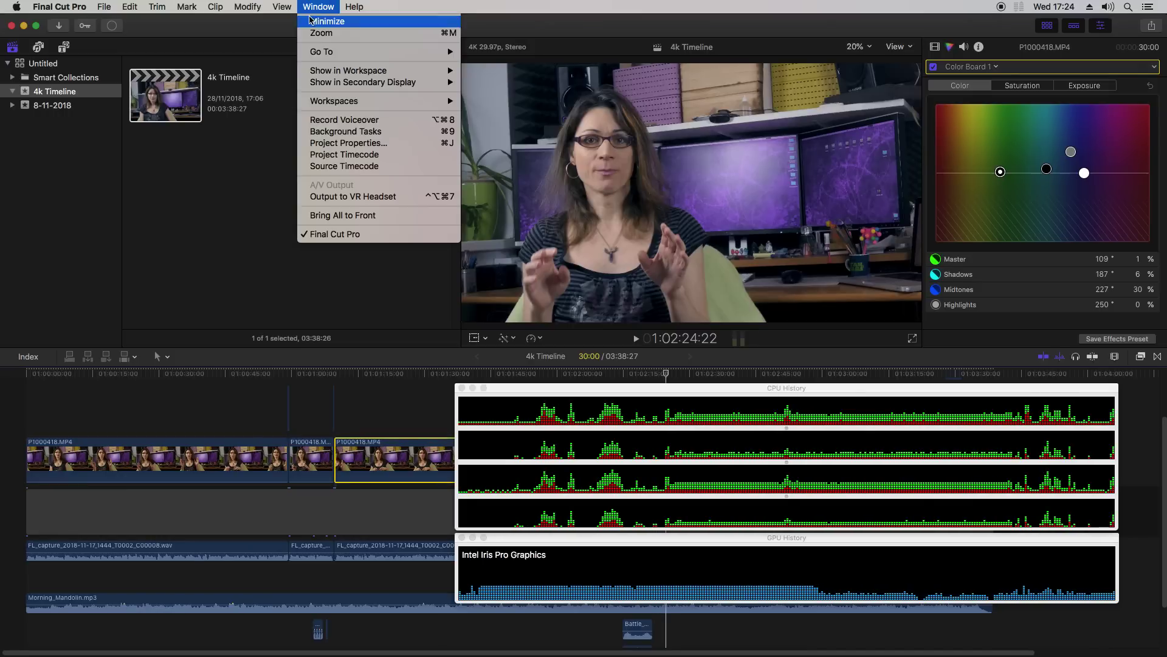
{"action": "left_click", "coordinate": [340, 130]}
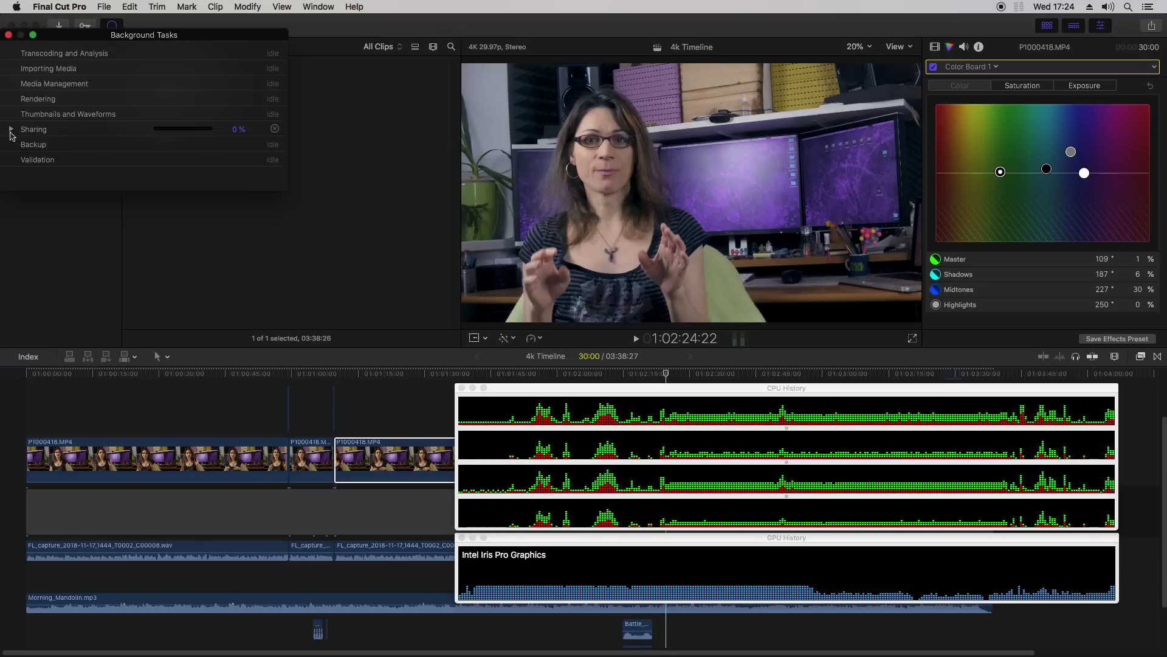
{"action": "left_click", "coordinate": [11, 129]}
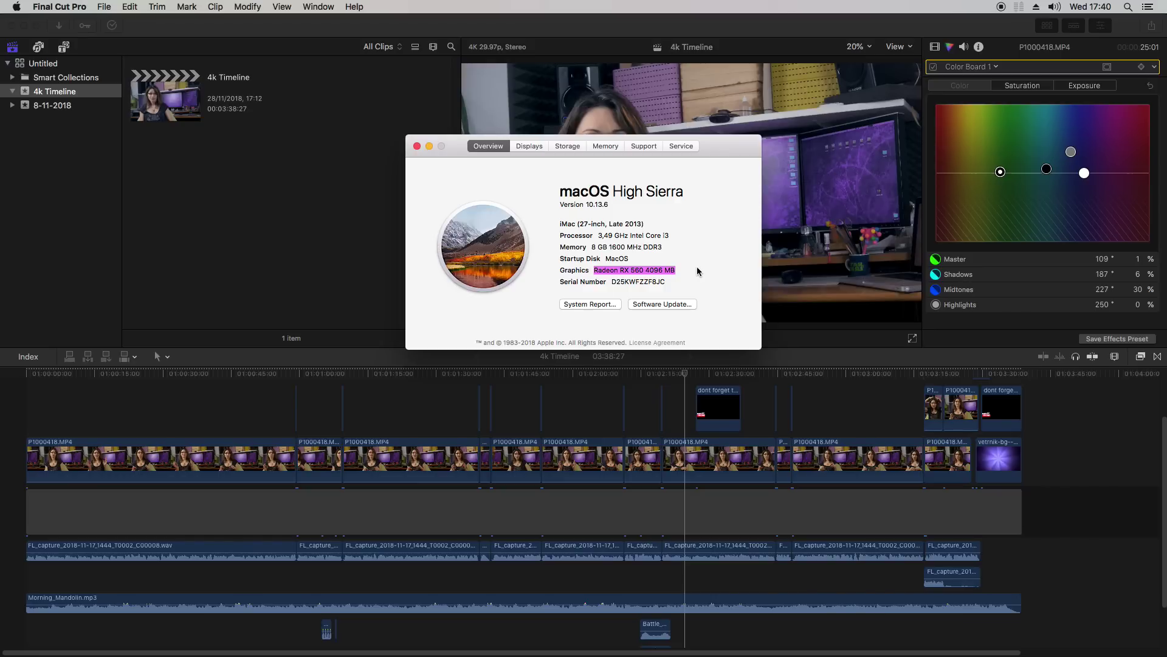
Examine the graphics card's details in the Graphics/Displays section of the System Report
{"action": "left_click", "coordinate": [595, 305]}
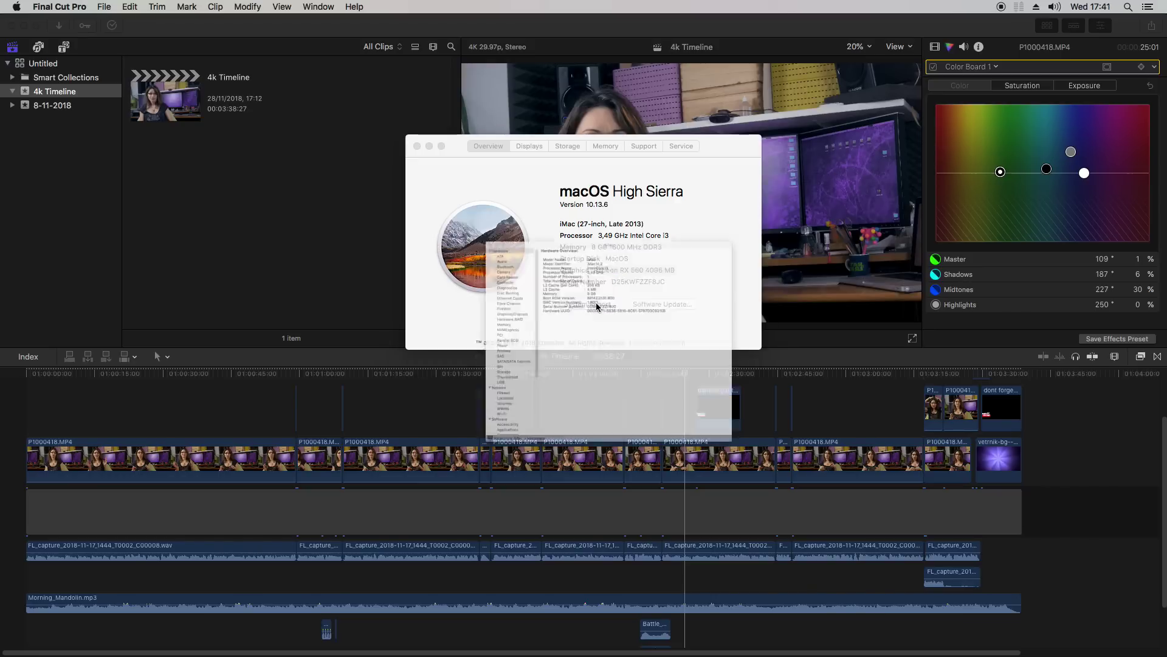
{"action": "left_click", "coordinate": [416, 311]}
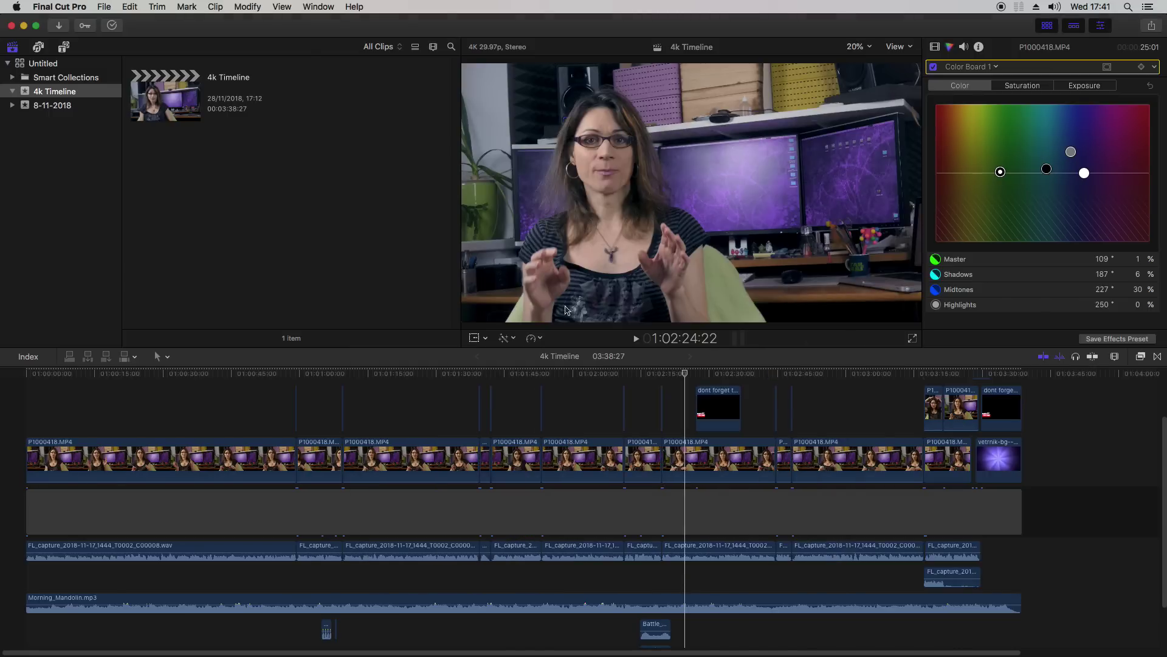
Move the playhead to 01:01:36:12 and check the viewer's quality and media options again
{"action": "left_click", "coordinate": [465, 372]}
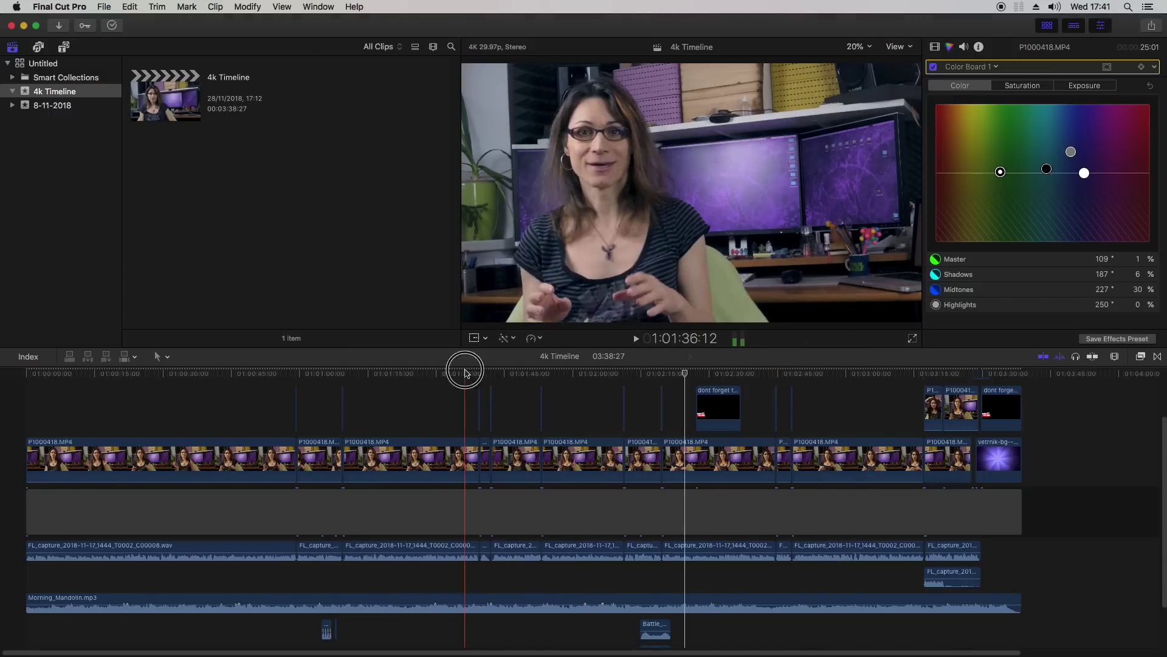
{"action": "left_click", "coordinate": [898, 47]}
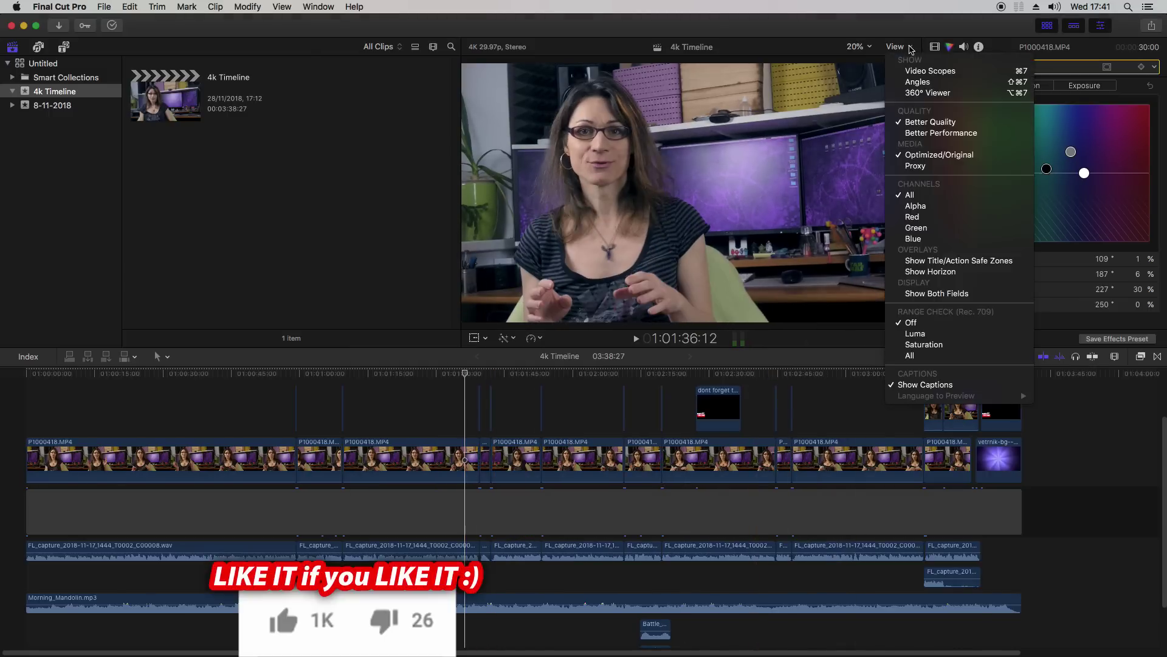
{"action": "left_click", "coordinate": [1094, 440]}
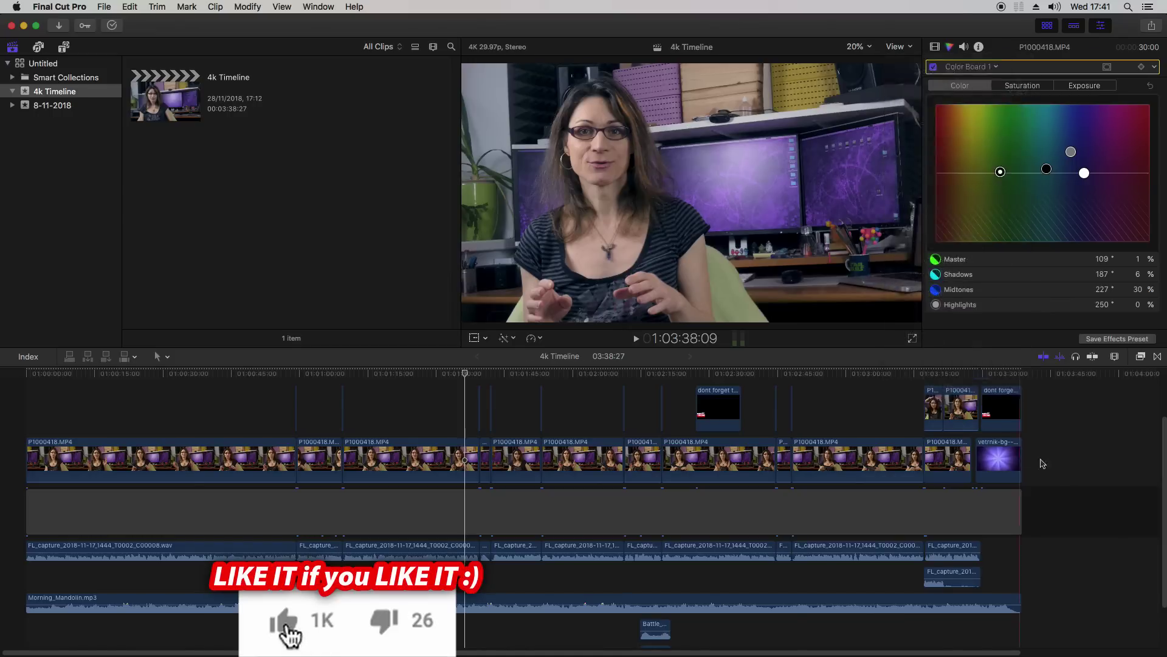
Place the playhead at 01:03:00:07 and bring up the Master File export settings for the 4k Timeline project
{"action": "key", "text": "cmd+a"}
{"action": "left_click", "coordinate": [165, 95]}
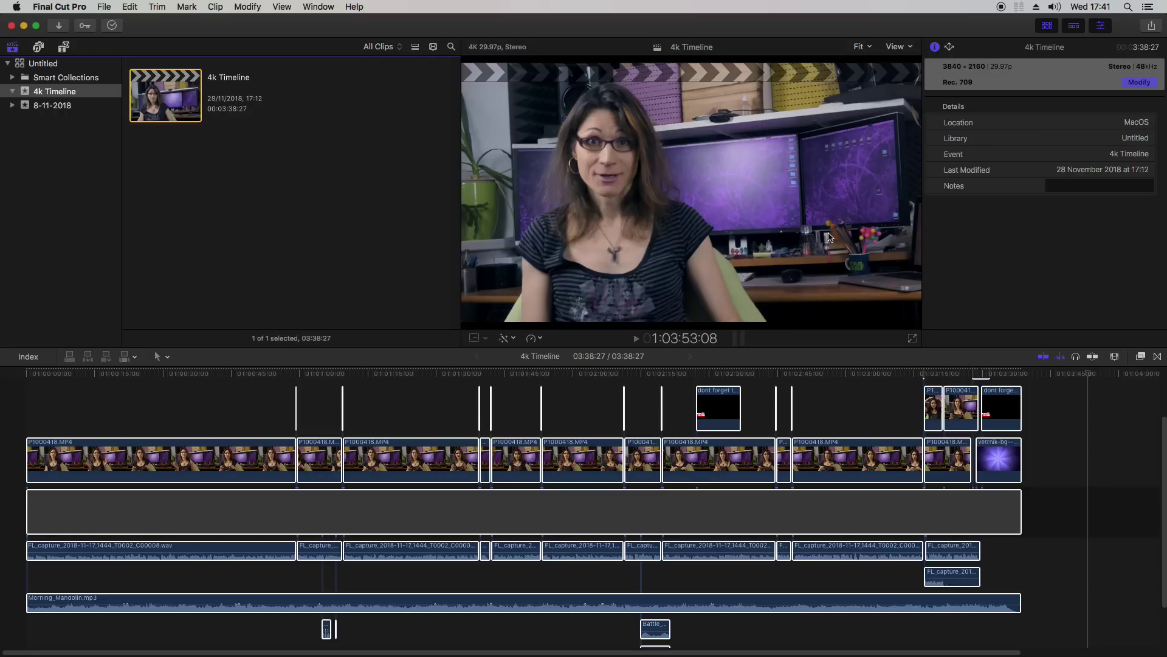
{"action": "left_click", "coordinate": [847, 404]}
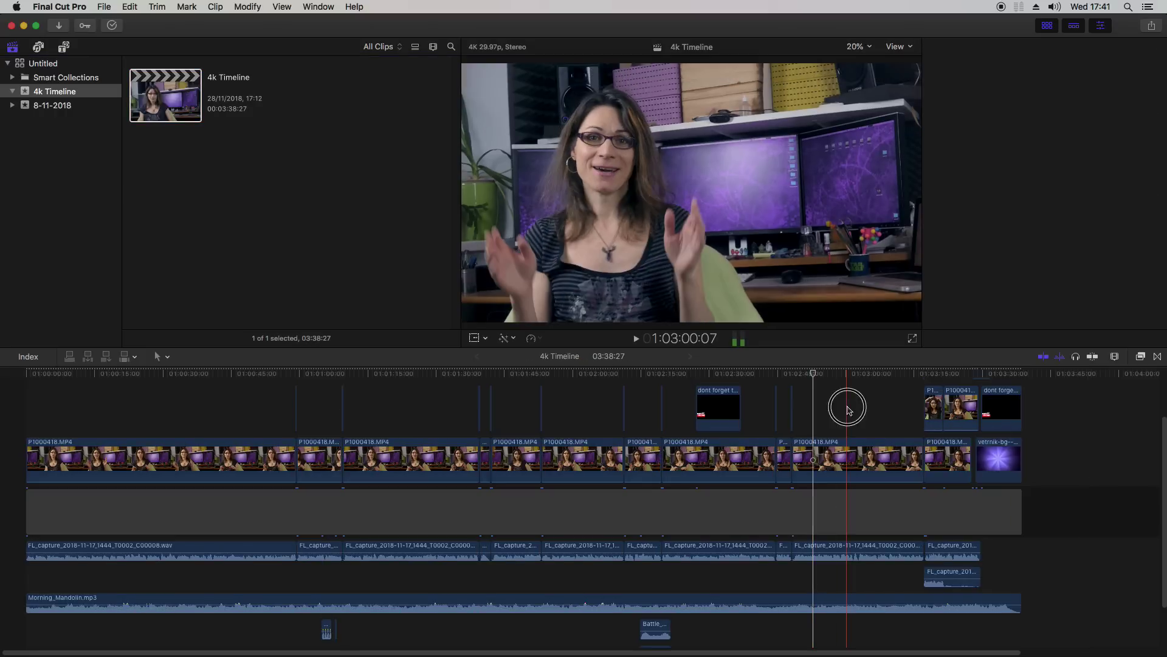
{"action": "left_click", "coordinate": [1153, 26]}
{"action": "left_click", "coordinate": [1081, 78]}
{"action": "left_click", "coordinate": [581, 139]}
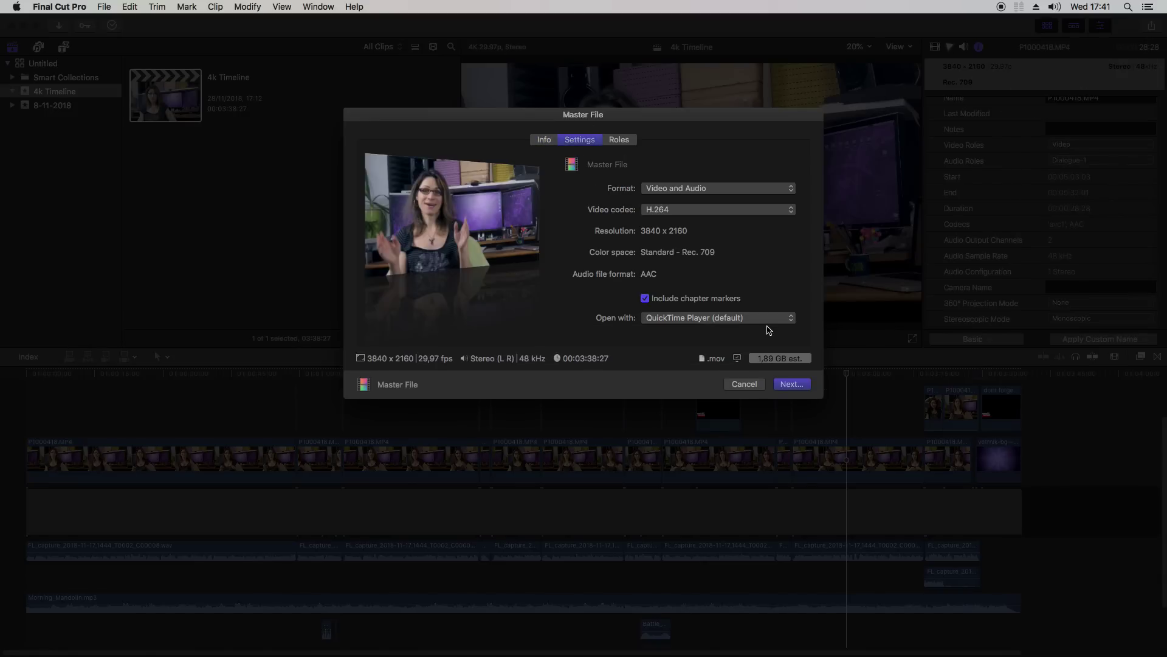
Save the H.264 master file to the Desktop as "4k Timeline - FCPX RX560.mov", basing the name on the existing test export
{"action": "key", "text": "Return"}
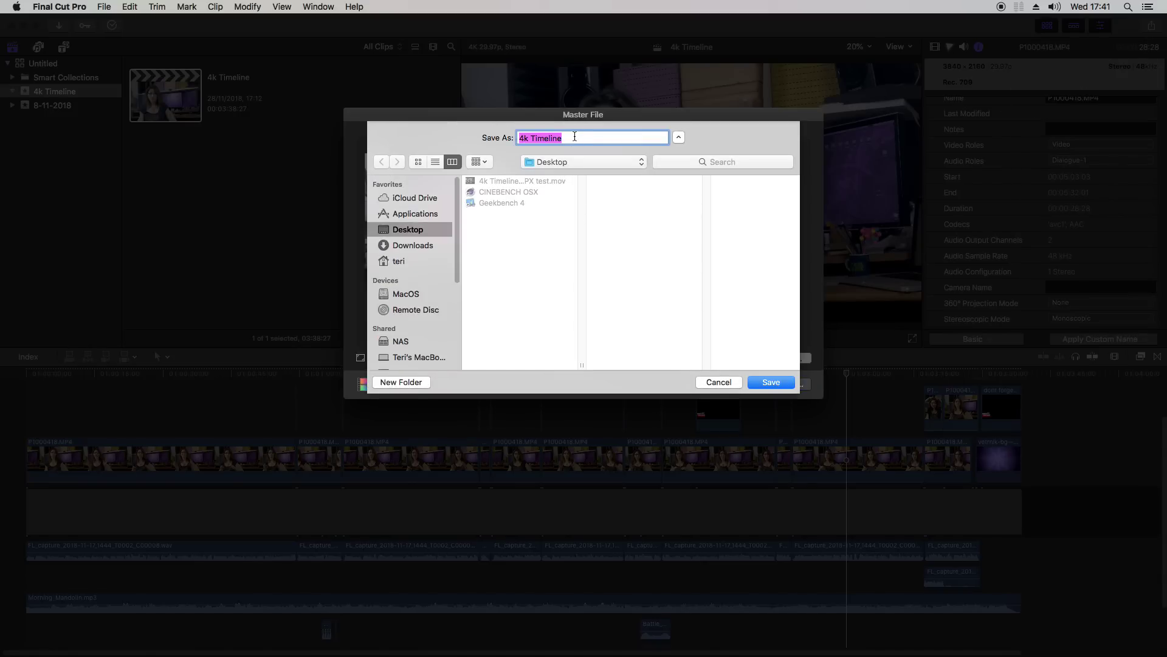
{"action": "left_click", "coordinate": [523, 181]}
{"action": "double_click", "coordinate": [596, 138]}
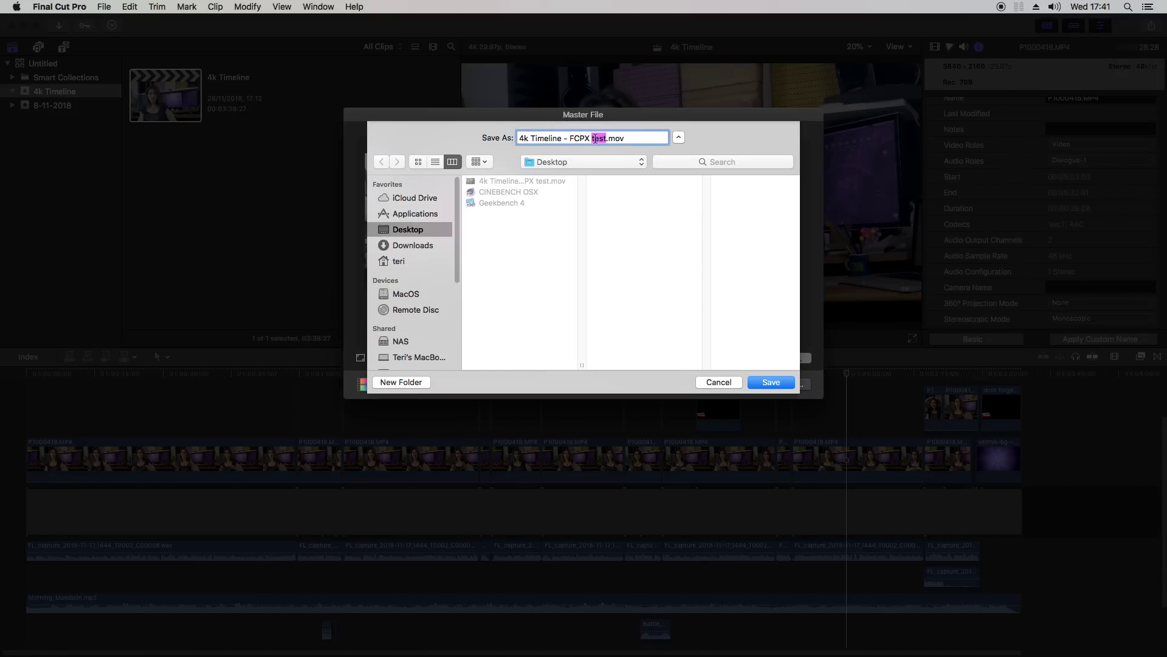
{"action": "left_click", "coordinate": [780, 385]}
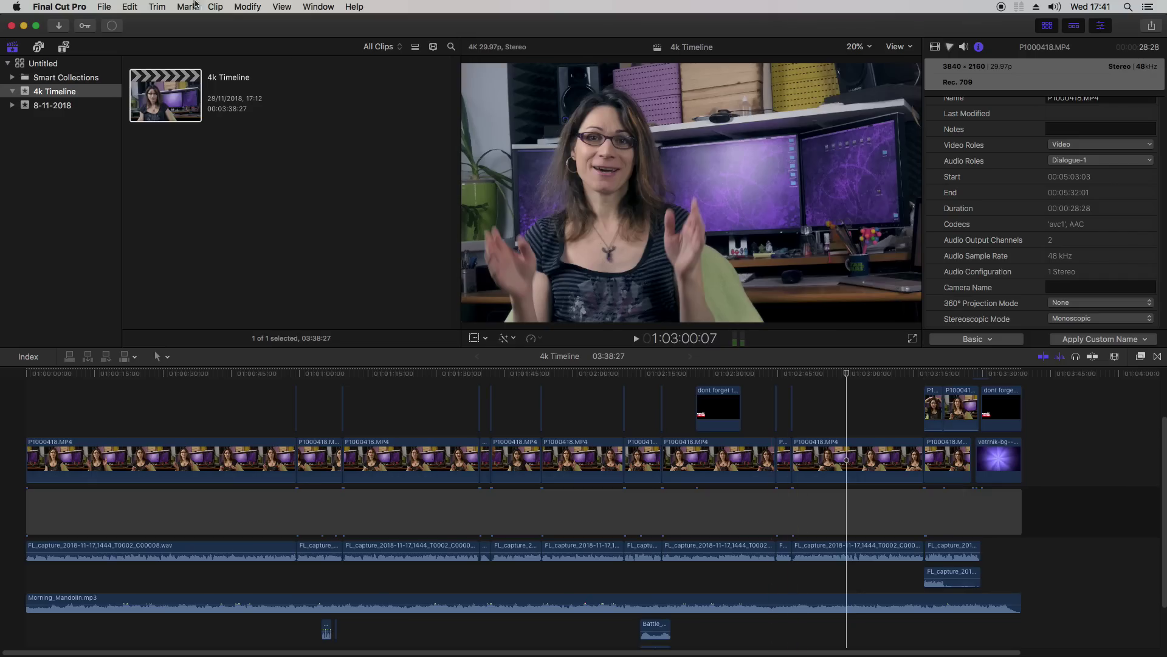
Monitor the RX560 export in the expanded Background Tasks window and dismiss the share notification
{"action": "left_click", "coordinate": [332, 6]}
{"action": "left_click", "coordinate": [369, 131]}
{"action": "left_click", "coordinate": [11, 130]}
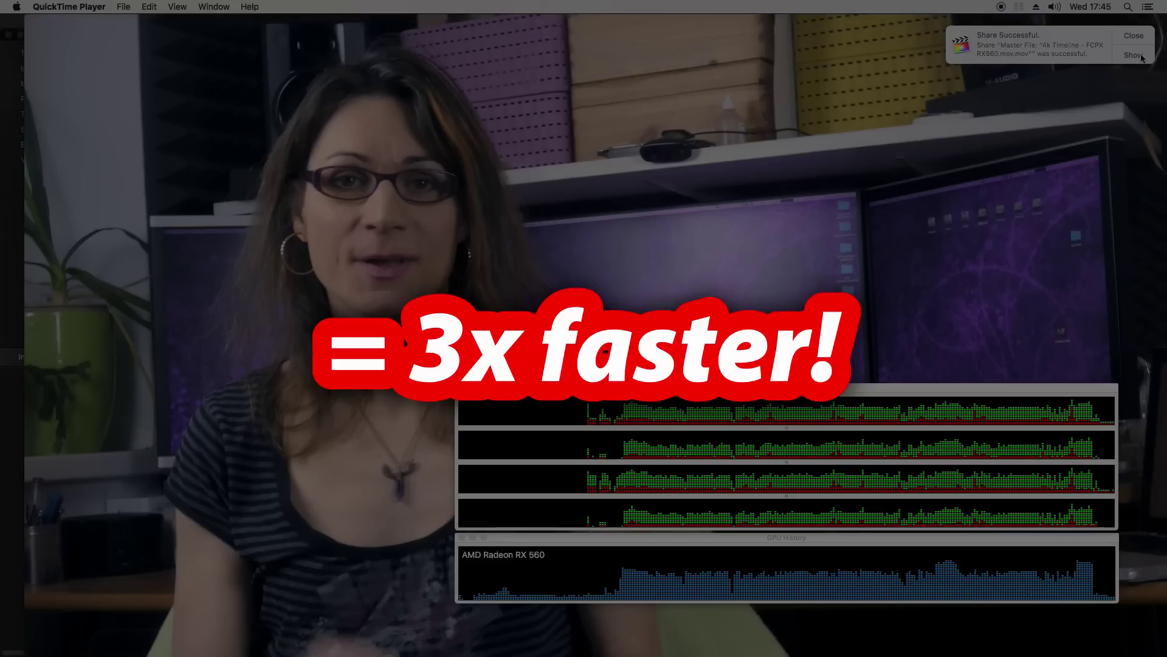
{"action": "left_click", "coordinate": [1134, 35]}
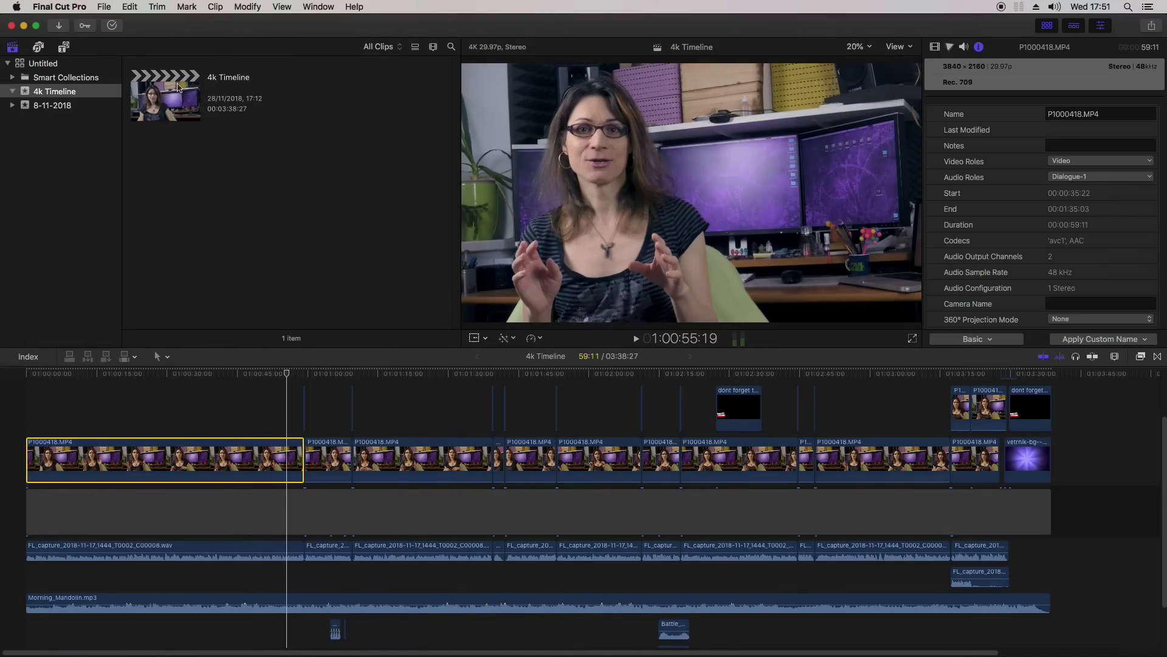
Select the 4k Timeline project and check the graphics card's chipset model in the Graphics/Displays section of the System Report
{"action": "left_click", "coordinate": [181, 91]}
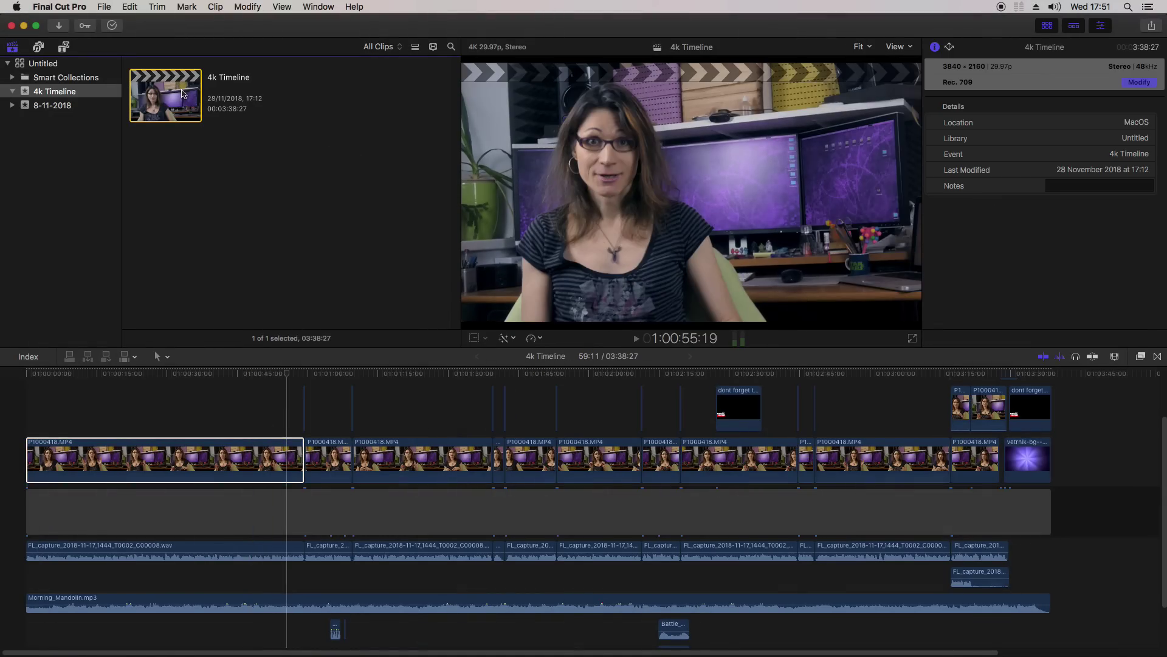
{"action": "left_click", "coordinate": [16, 7]}
{"action": "left_click", "coordinate": [43, 20]}
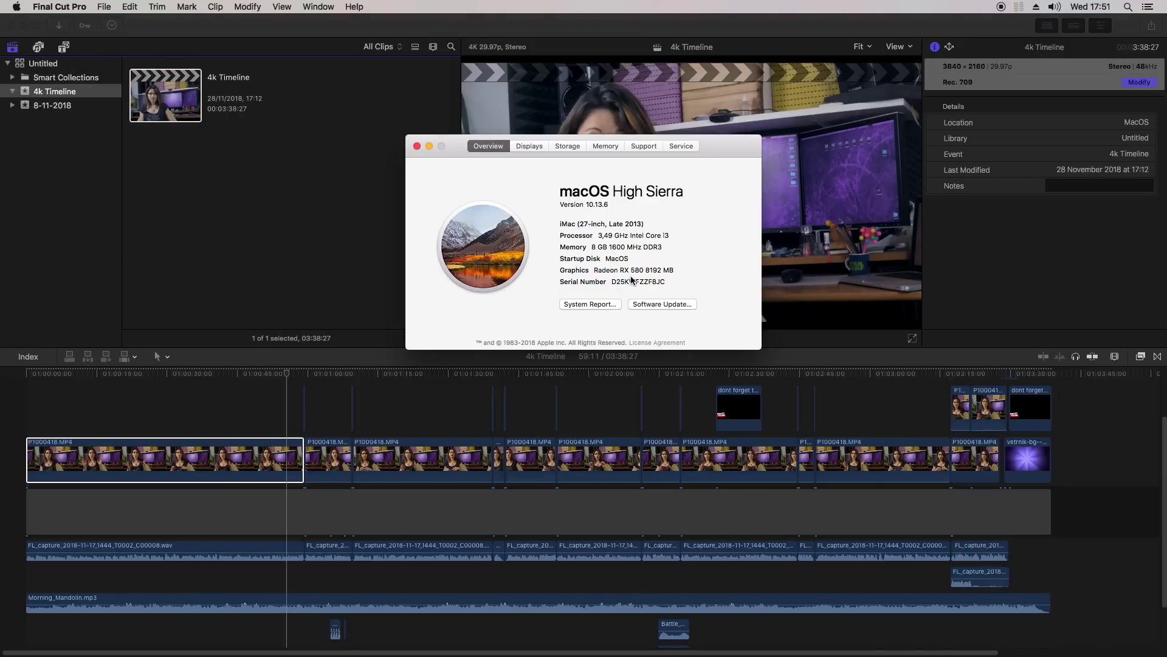
{"action": "left_click", "coordinate": [592, 304]}
{"action": "left_click", "coordinate": [420, 310]}
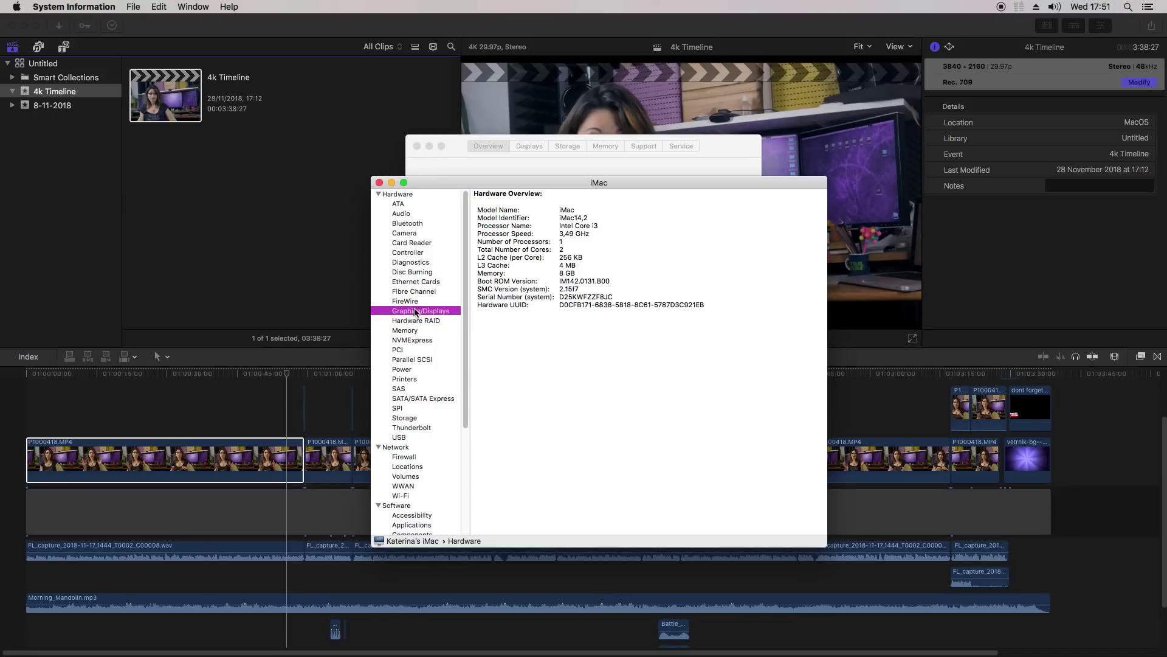
{"action": "left_click_drag", "start_coordinate": [557, 209], "coordinate": [648, 209]}
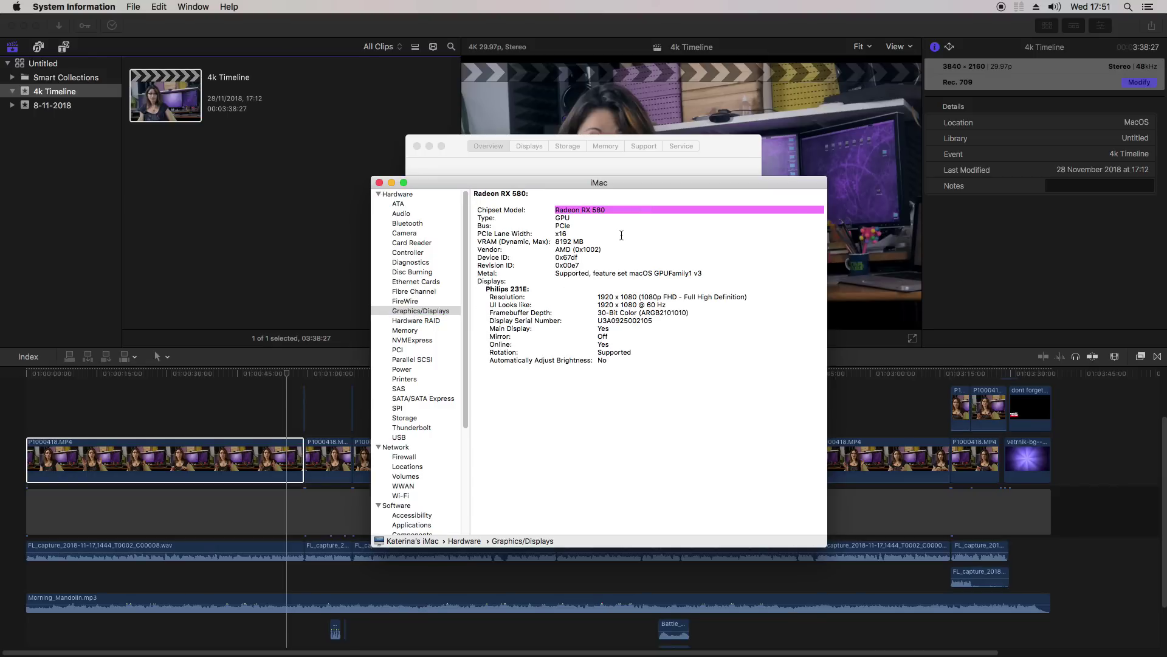
Quit System Information, switch to Activity Monitor to show the CPU and GPU history windows, and return to Final Cut Pro
{"action": "key", "text": "super+q"}
{"action": "key", "text": "super+Tab"}
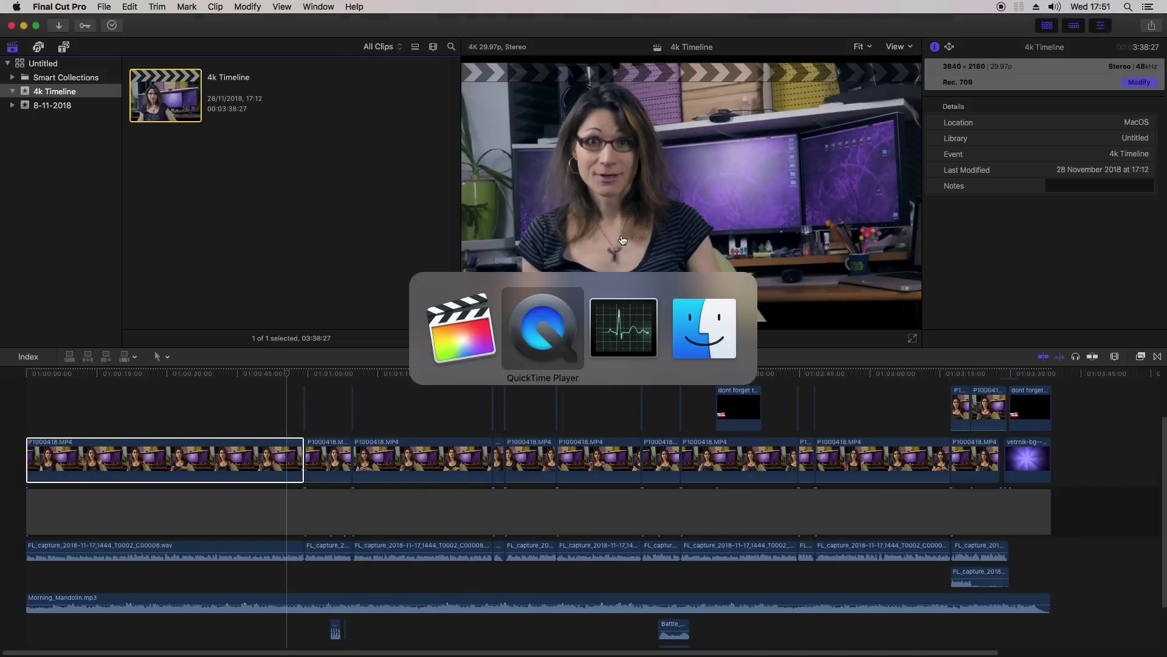
{"action": "left_click", "coordinate": [631, 327]}
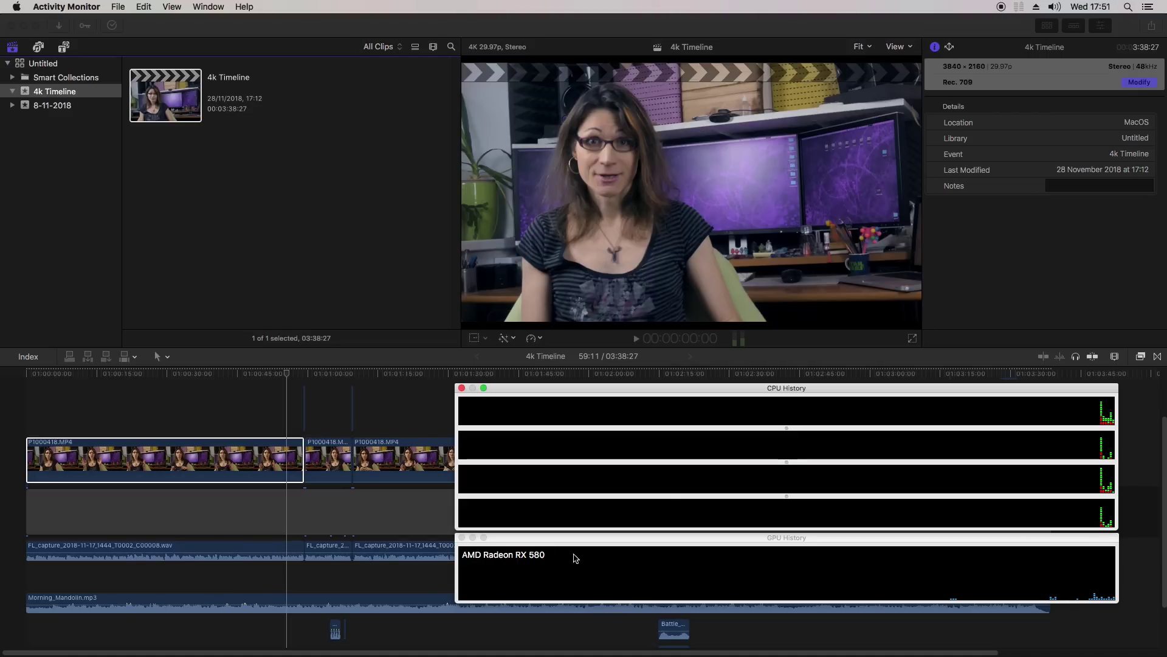
{"action": "left_click", "coordinate": [1032, 271]}
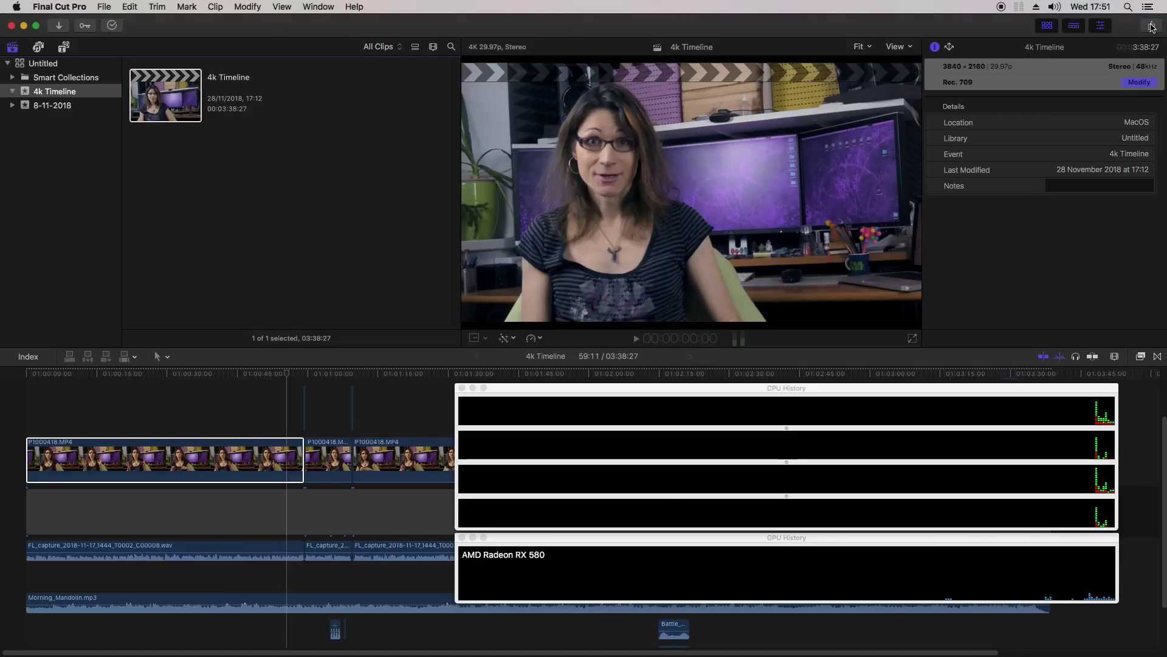
Export the 4k Timeline project as an H.264 master file to the Desktop, named "4k Timeline - FCPX RX580.mov"
{"action": "left_click", "coordinate": [1152, 27]}
{"action": "left_click", "coordinate": [1076, 80]}
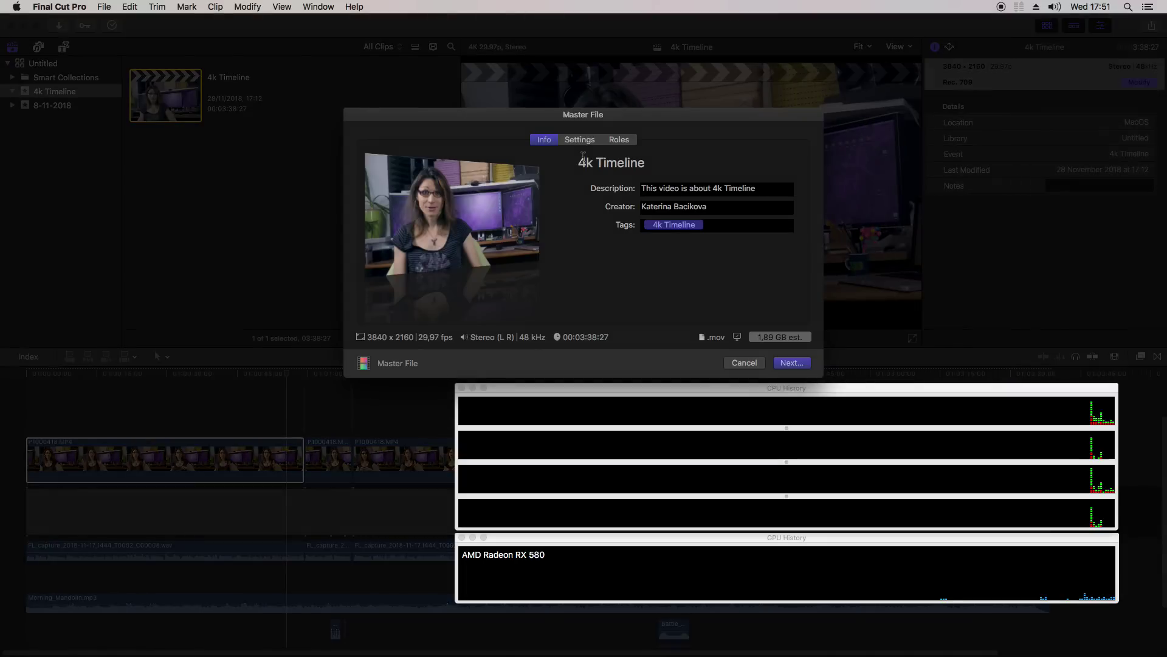
{"action": "left_click", "coordinate": [580, 140]}
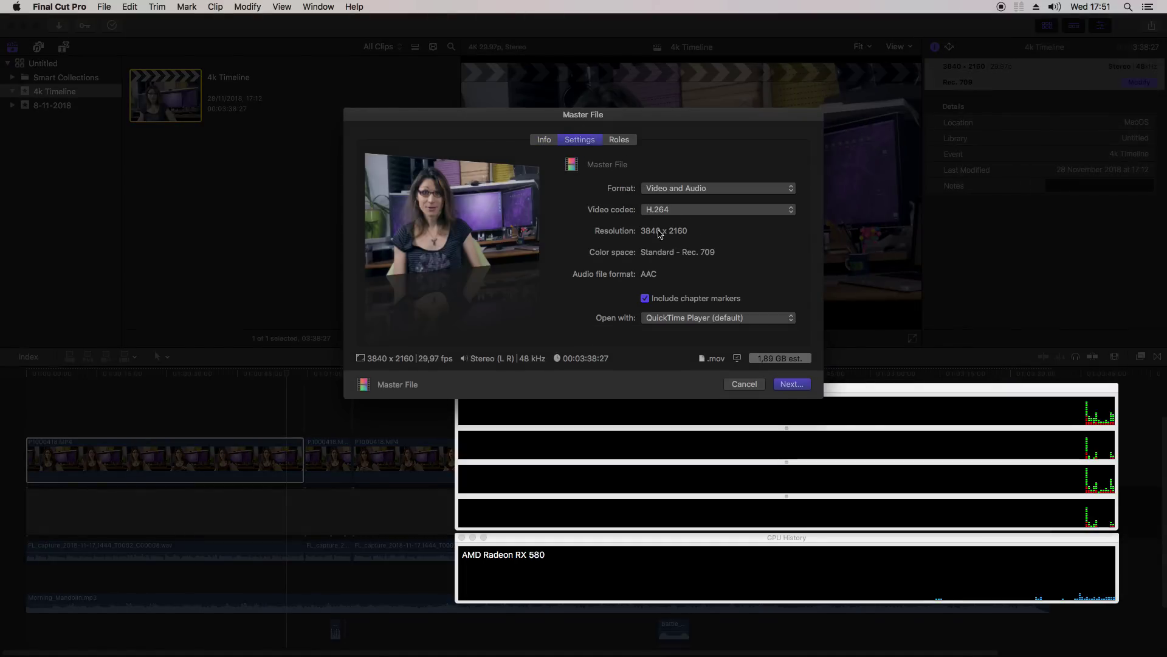
{"action": "left_click", "coordinate": [791, 384]}
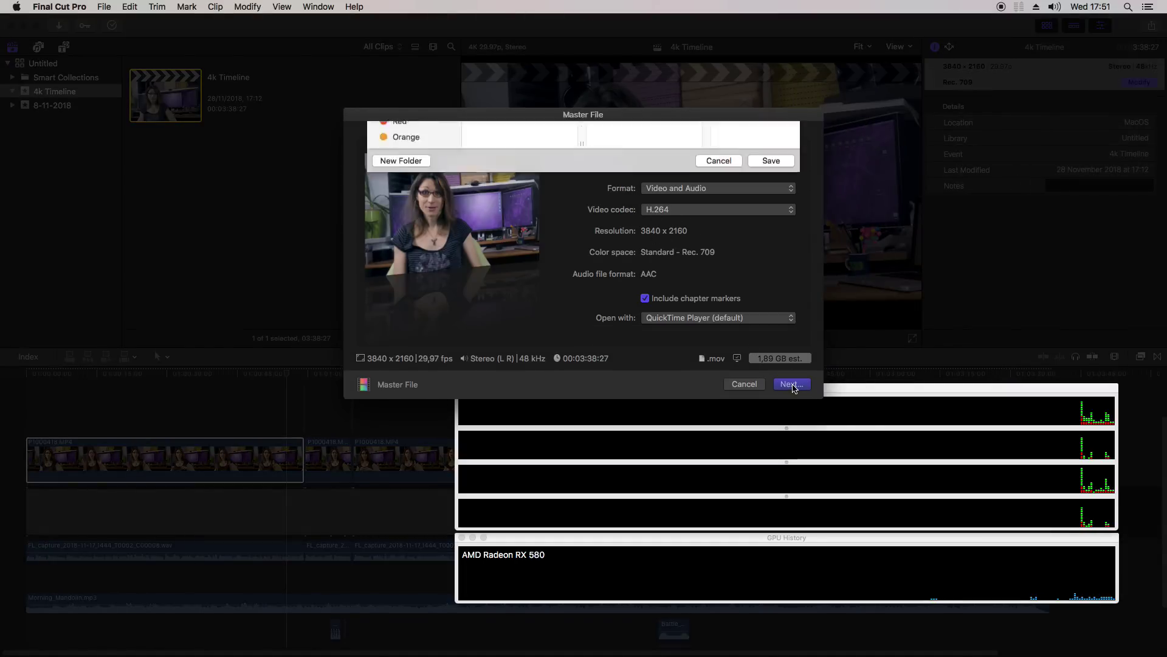
{"action": "left_click", "coordinate": [535, 182]}
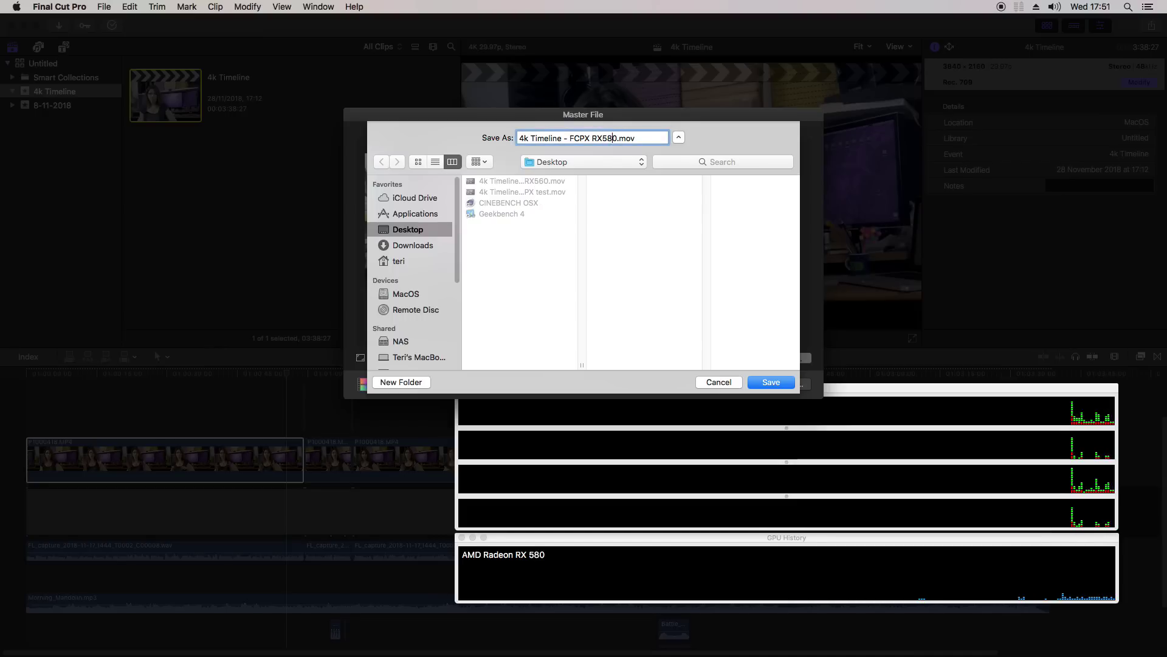
{"action": "left_click", "coordinate": [771, 382]}
Show the Background Tasks window and monitor the RX580 export alongside the CPU and GPU history graphs
{"action": "left_click", "coordinate": [317, 7]}
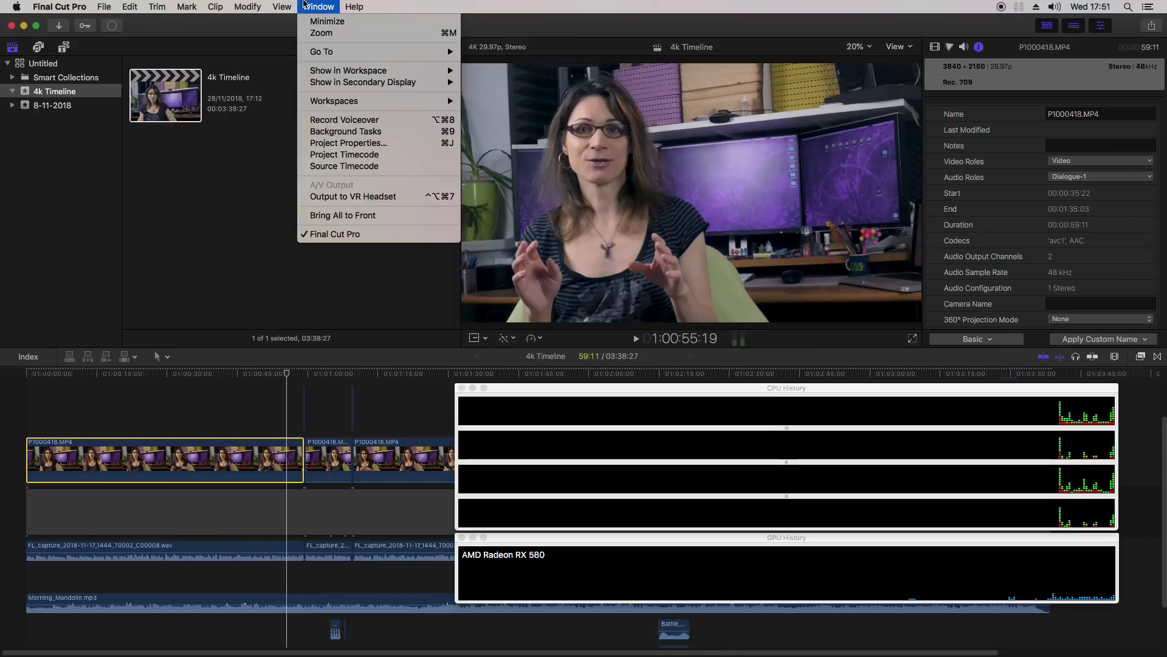
{"action": "left_click", "coordinate": [347, 131]}
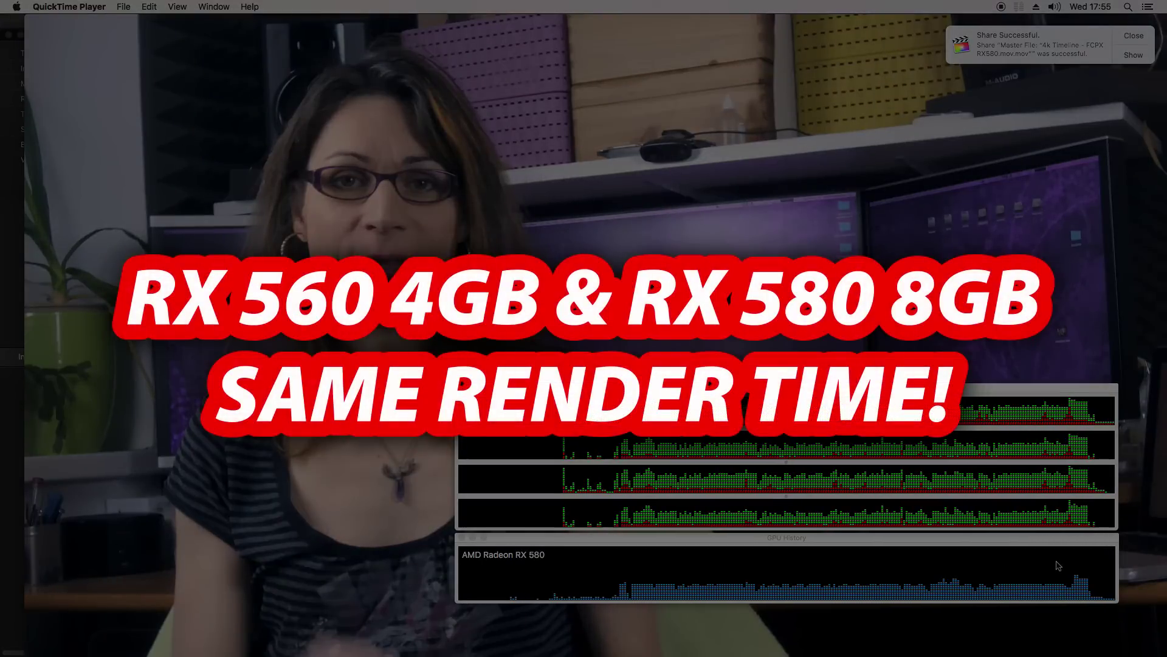
{"action": "mouse_move", "coordinate": [1128, 379]}
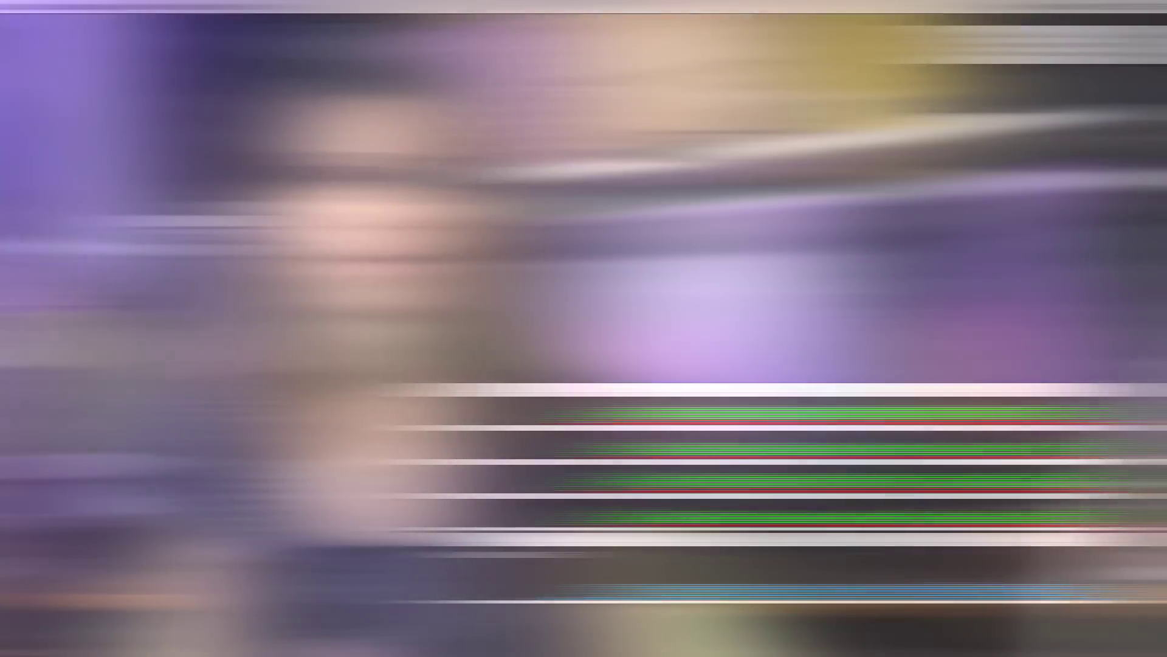